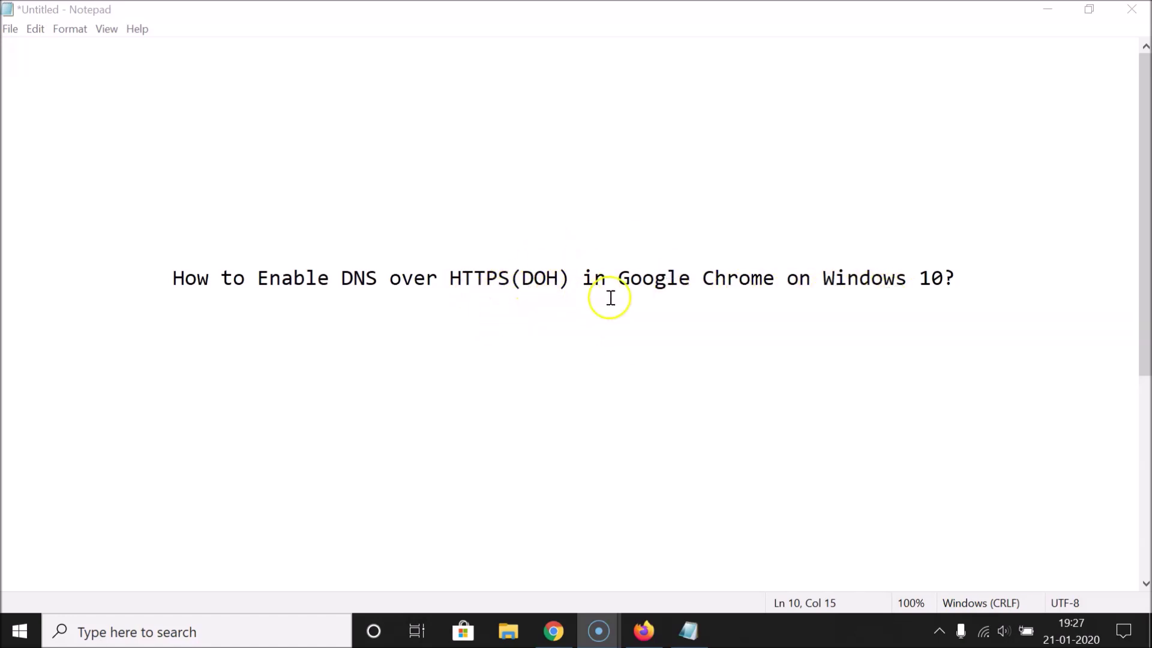
- Switch to Google Chrome and open the chrome://flags page
click(559, 630)
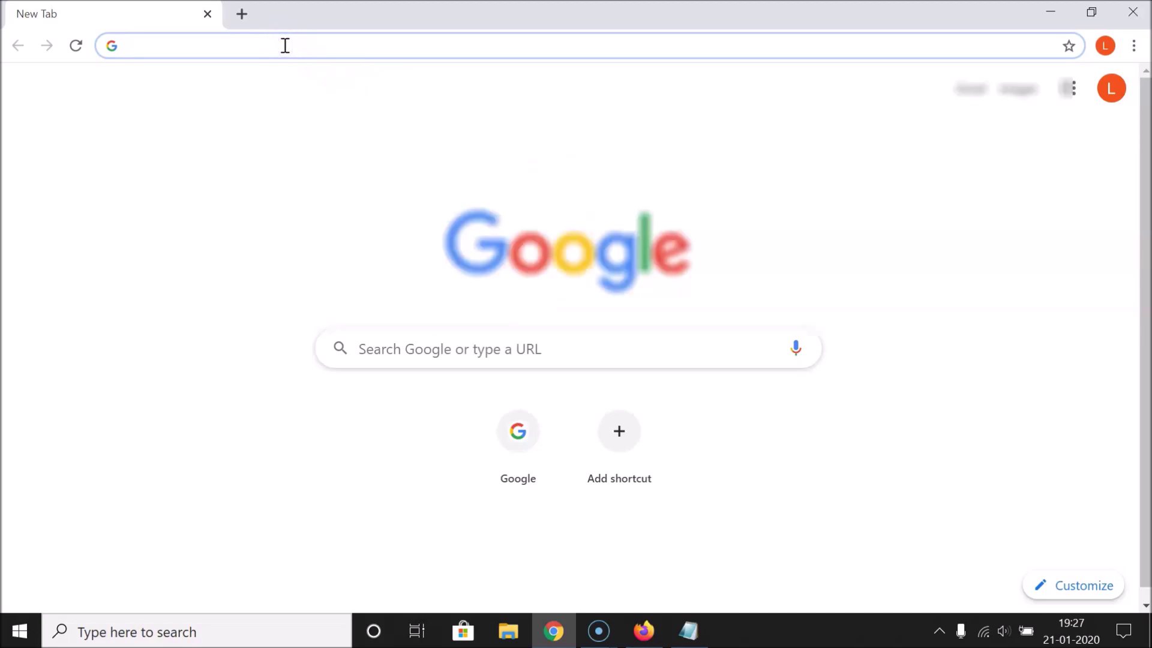
text(chrome:/)
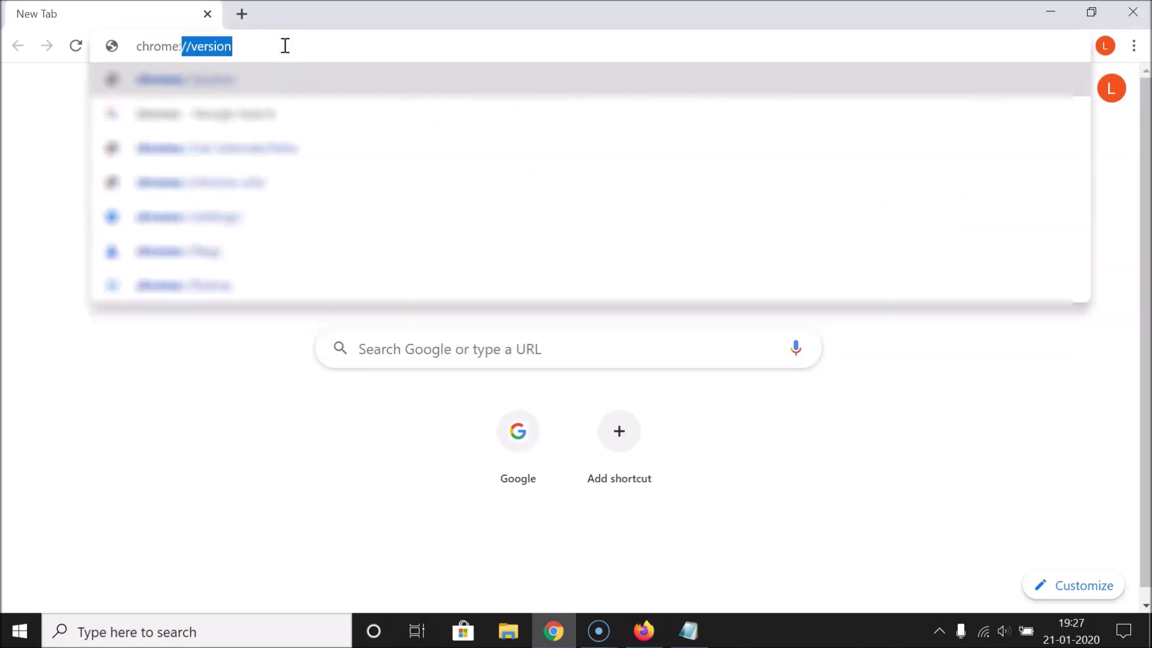
text(/flags)
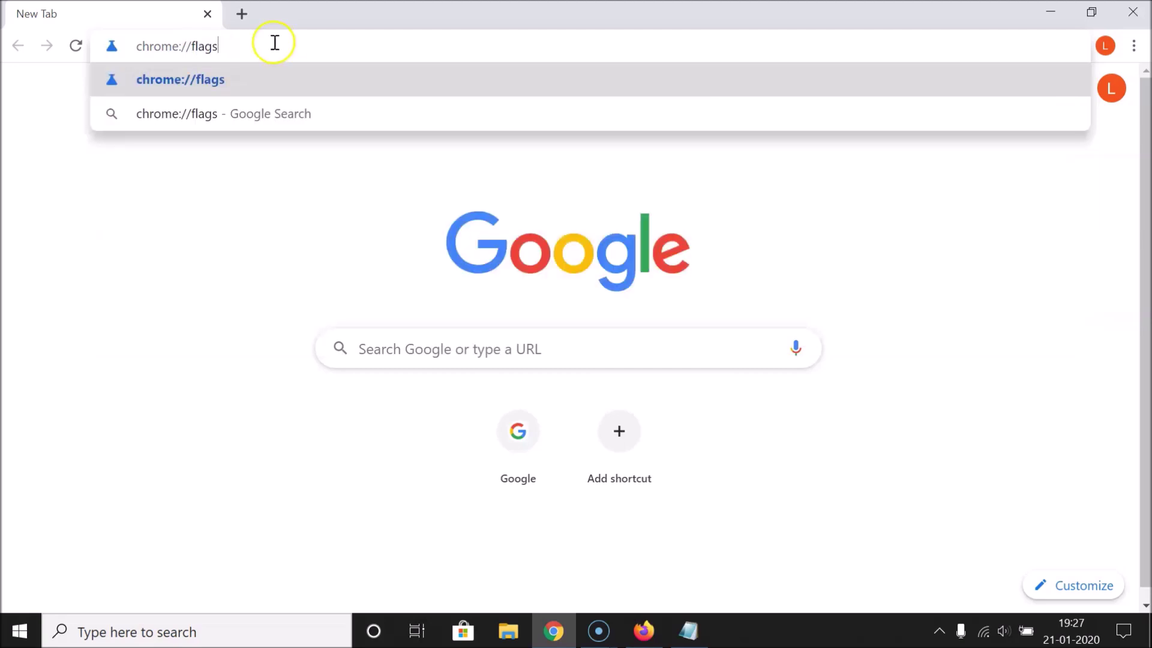
drag(275, 43, 138, 43)
click(253, 45)
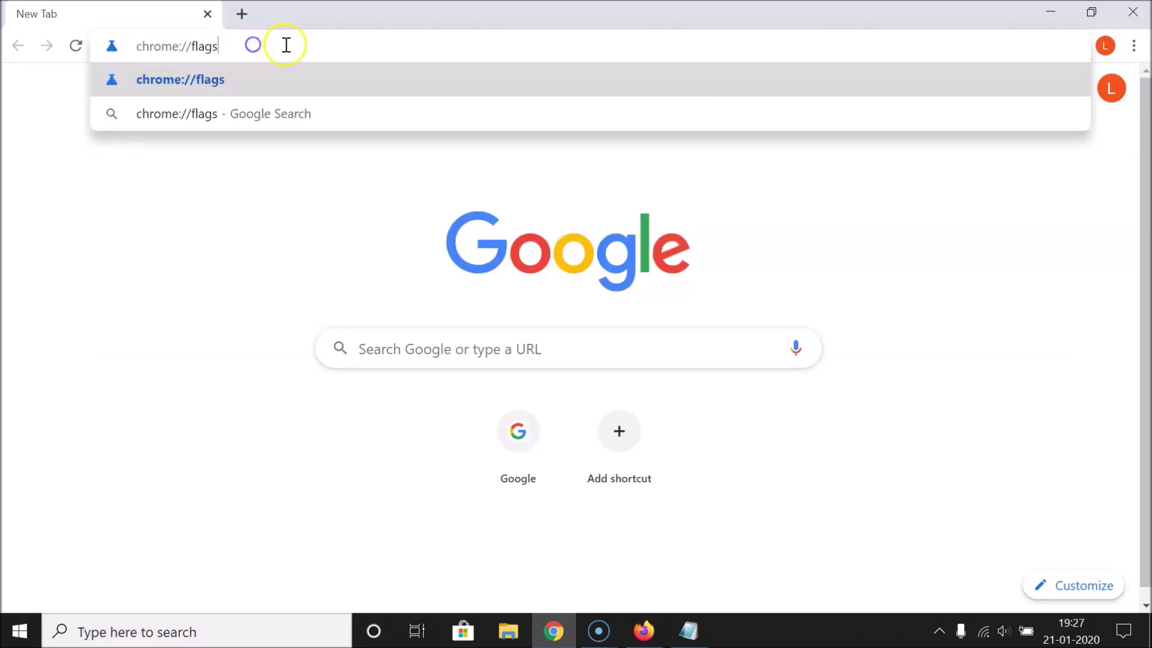
key(Return)
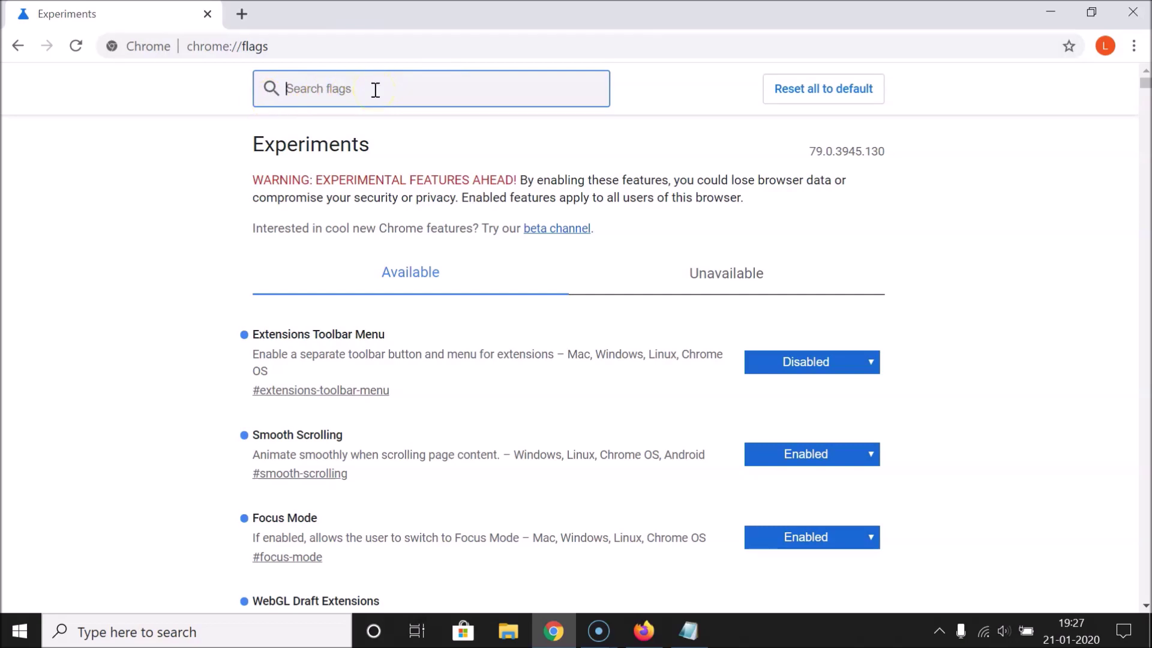
- Find the Secure DNS lookups flag, set it to Enabled and relaunch the browser
text(secure dns lookups)
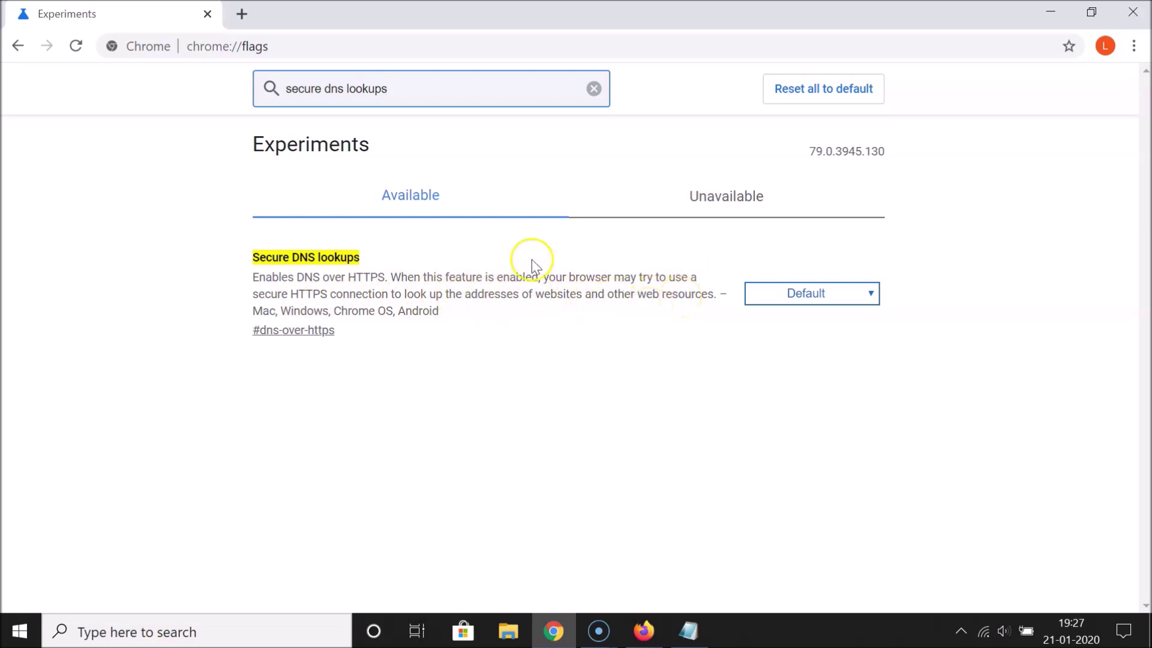
click(849, 299)
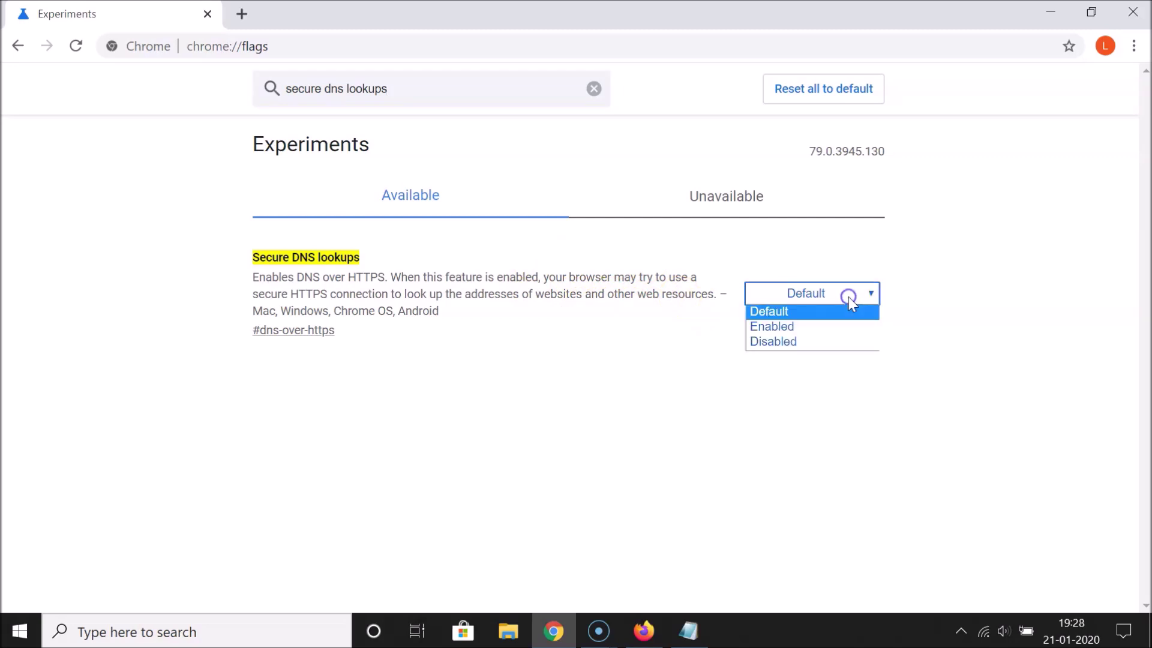
click(814, 330)
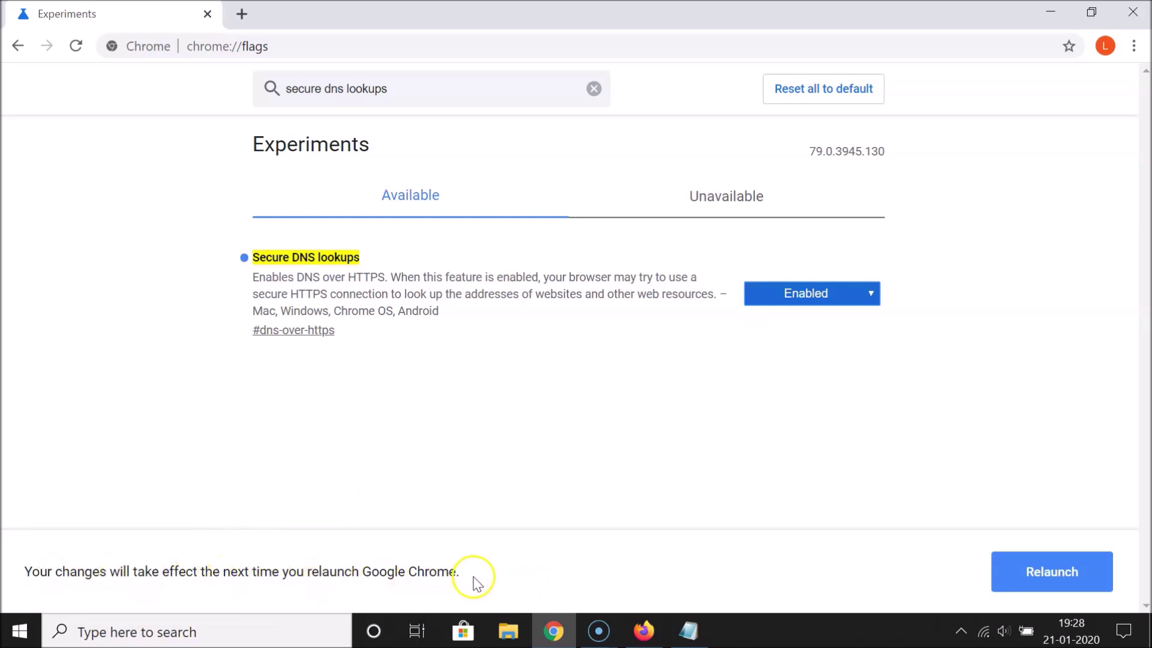
click(1024, 561)
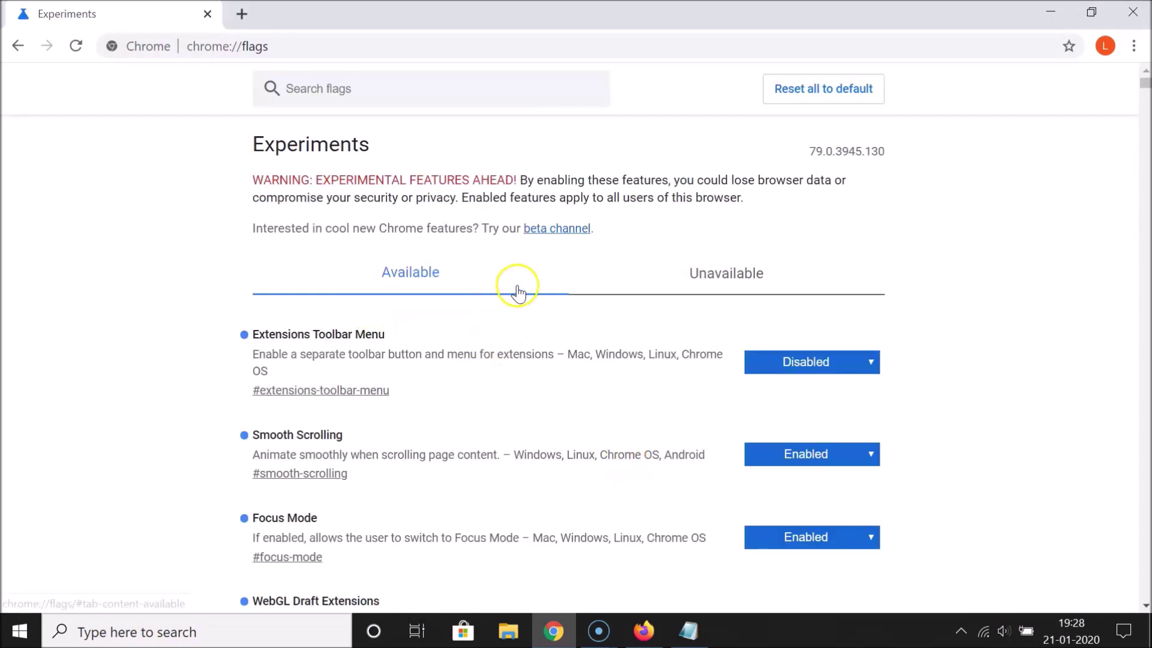
- Search the flags for "secure dns lookups" again to check the flag's setting after the relaunch
click(351, 91)
text(secure)
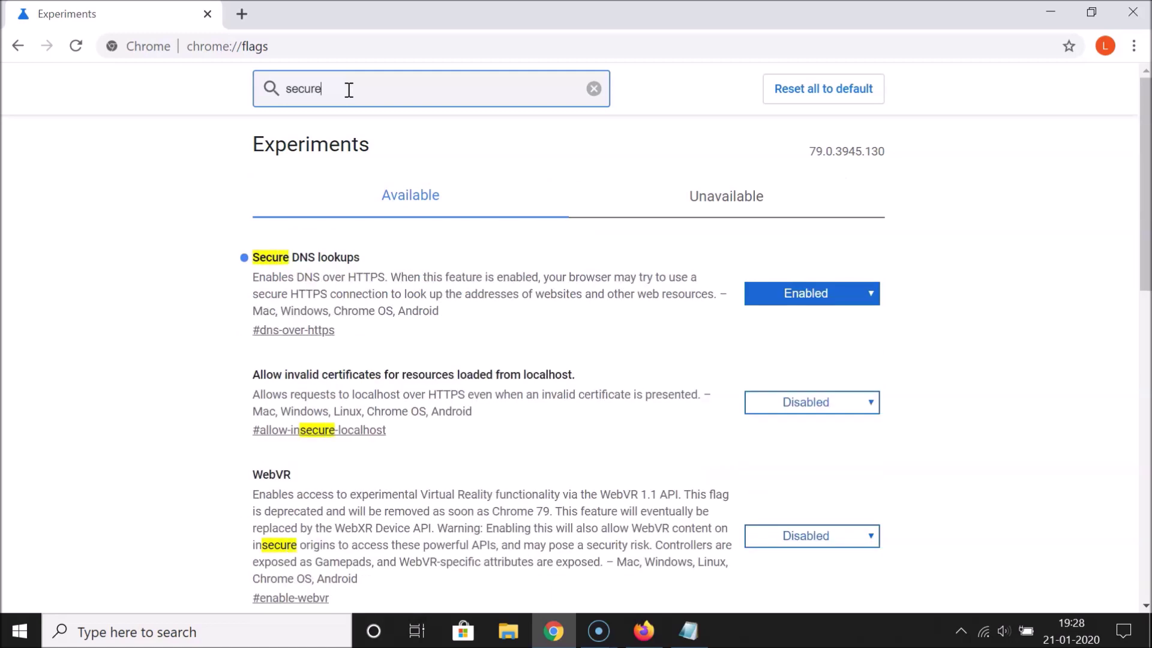
text( dns lookups)
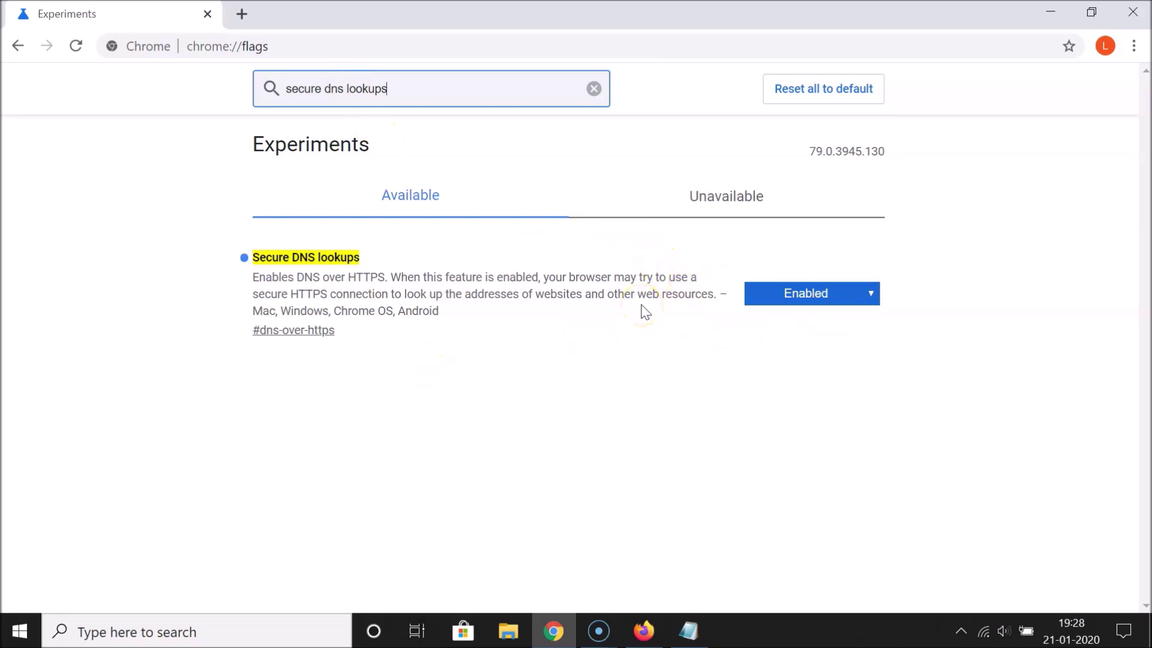
- Open the page 1.1.1.1/help in a new browser tab
click(240, 13)
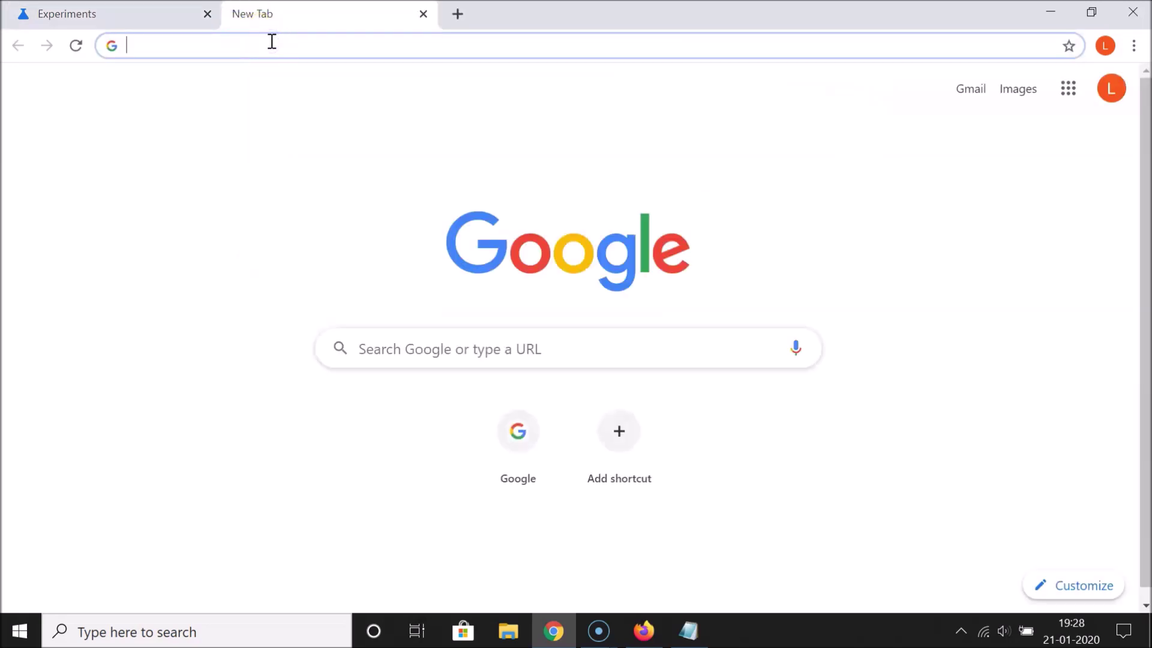
text(1.1.1.)
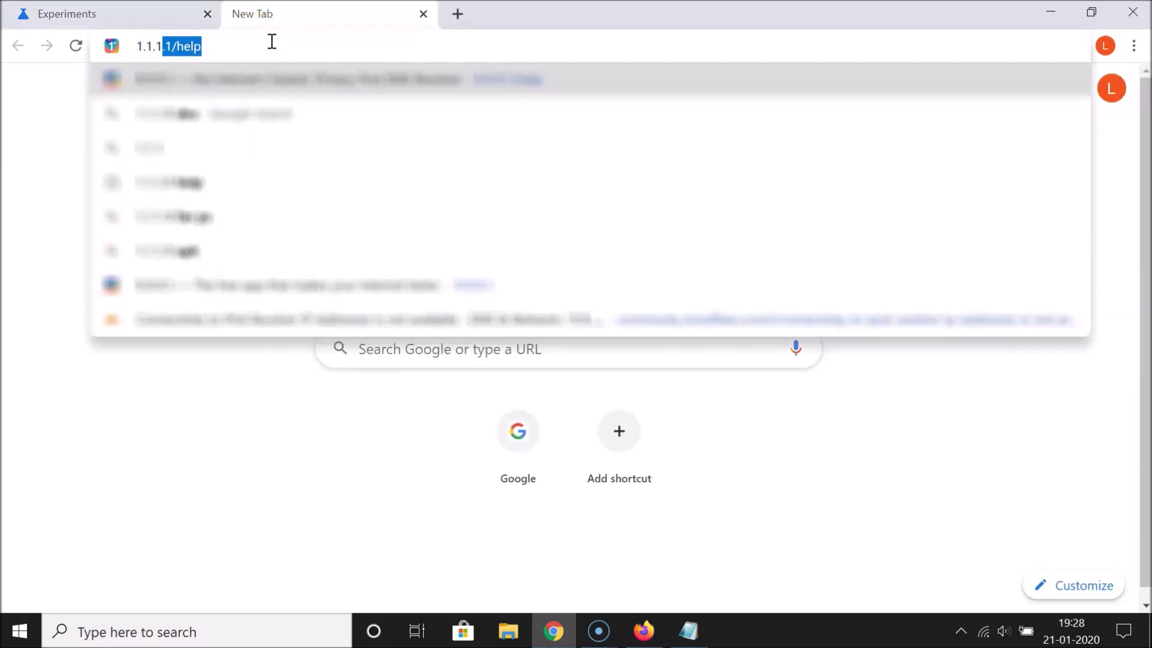
text(1/h)
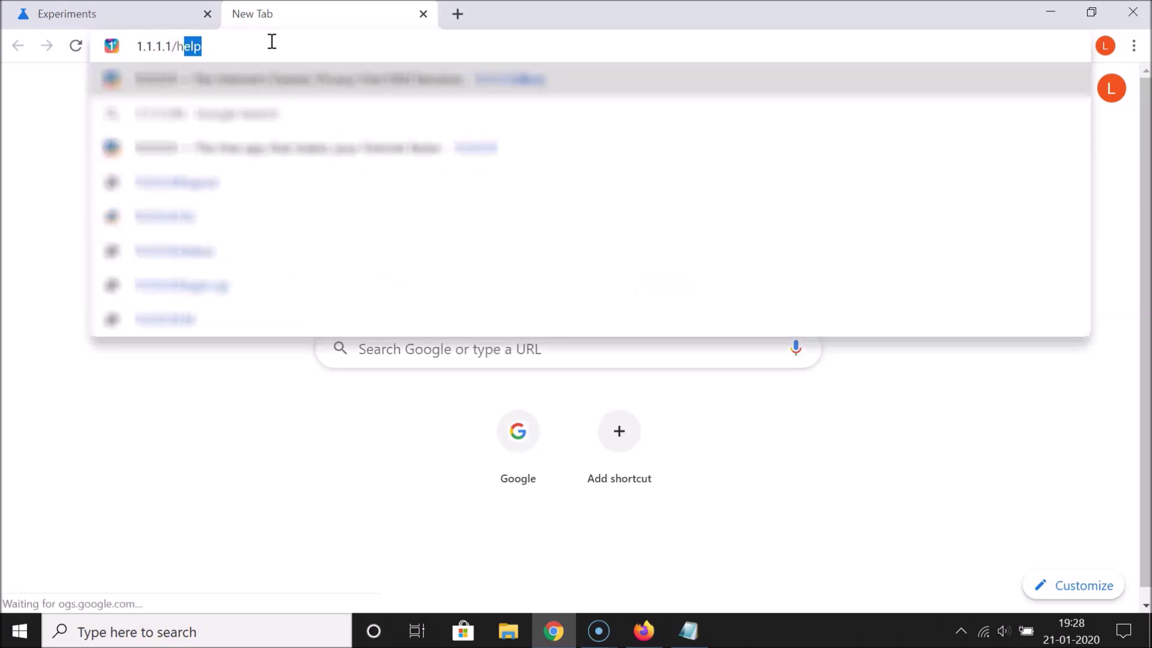
text(elp)
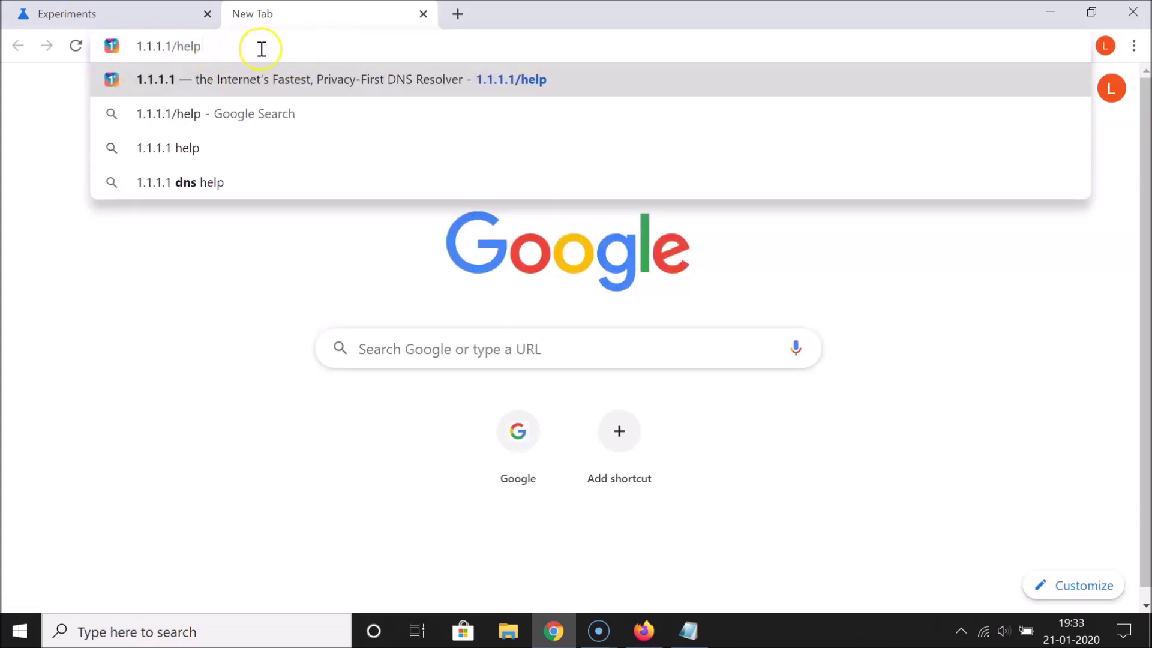
key(Return)
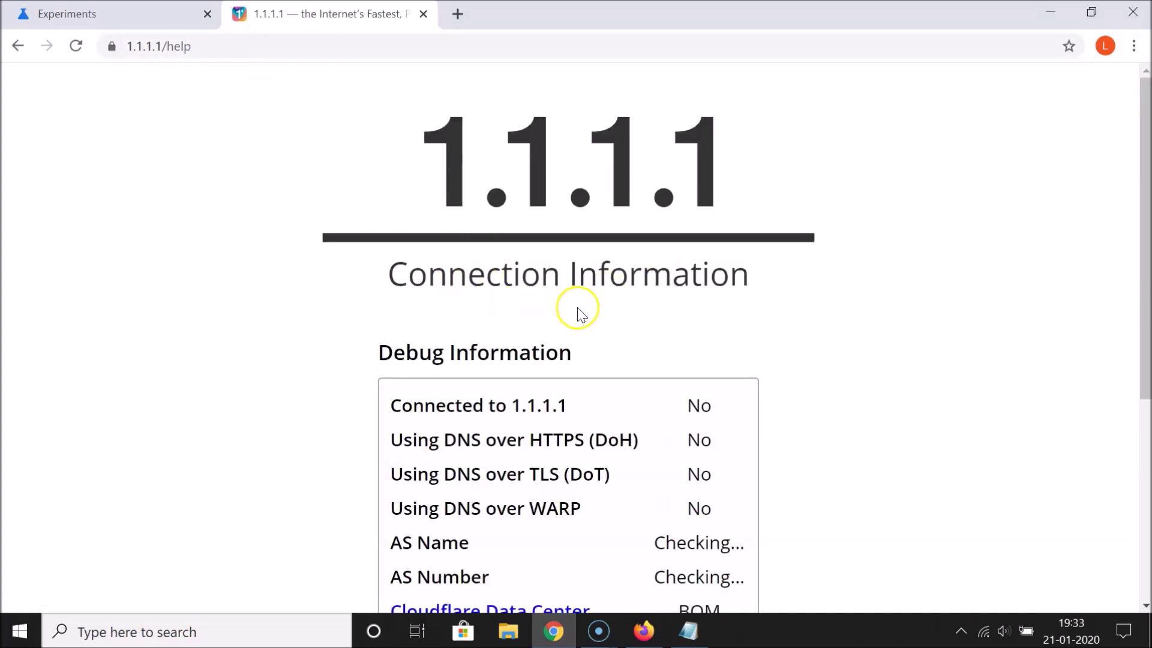
- Check the Using DNS over HTTPS (DoH) entry in the debug information and compare it with the Secure DNS lookups flag
scroll(586, 311, down, 3)
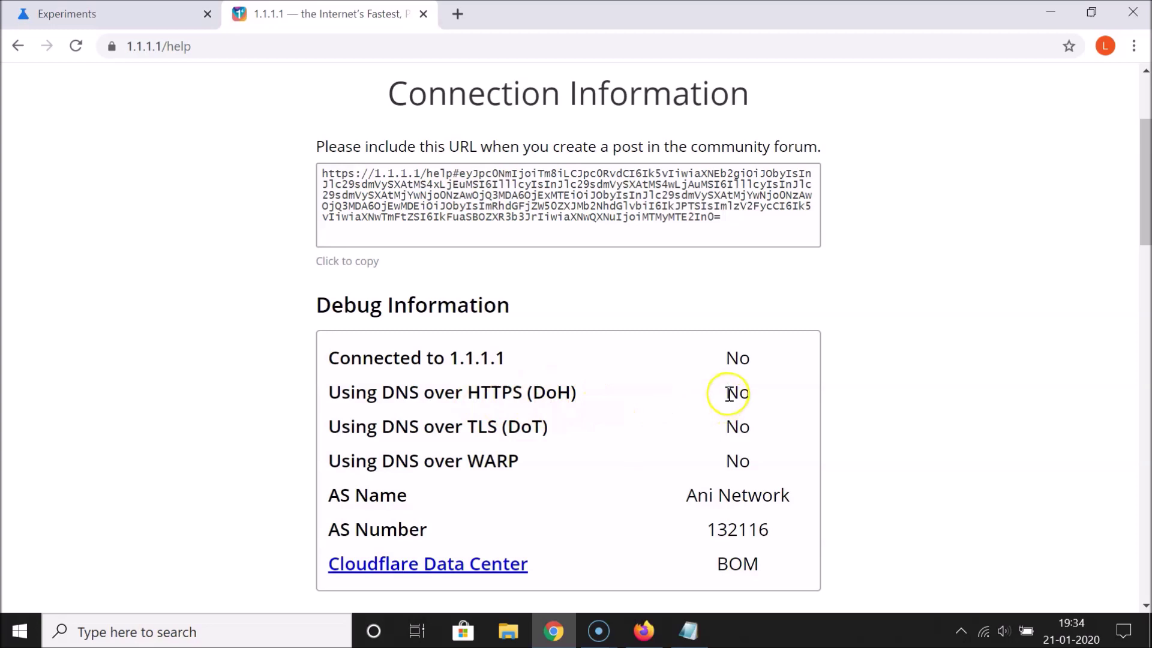
drag(729, 394, 765, 397)
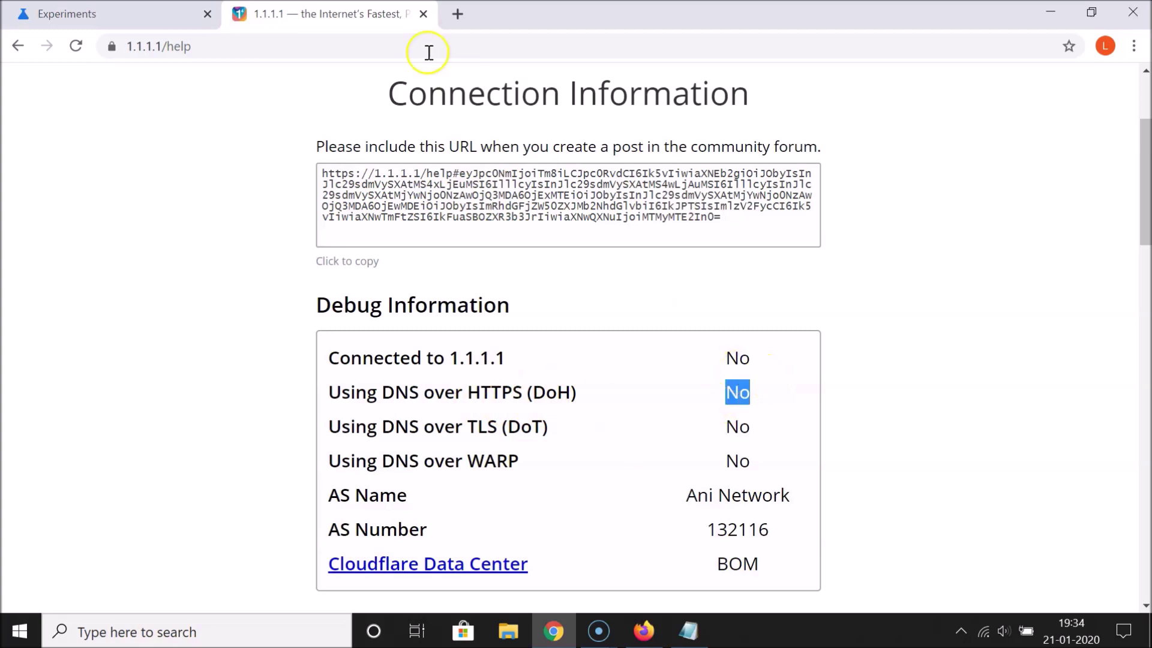
click(120, 14)
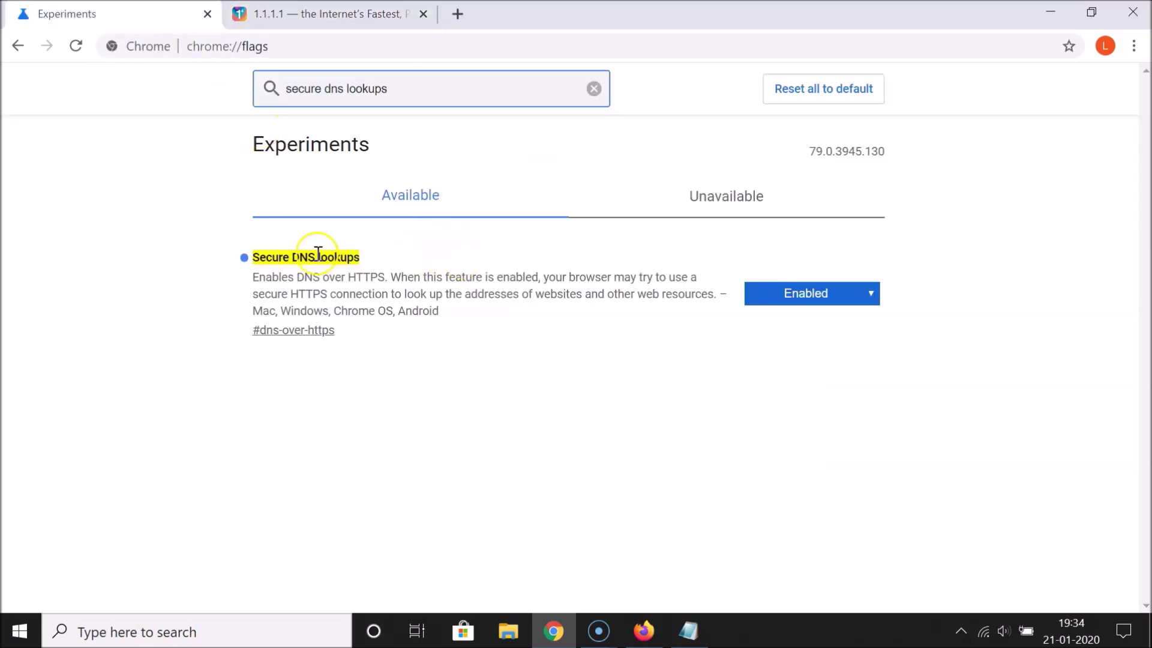
click(330, 14)
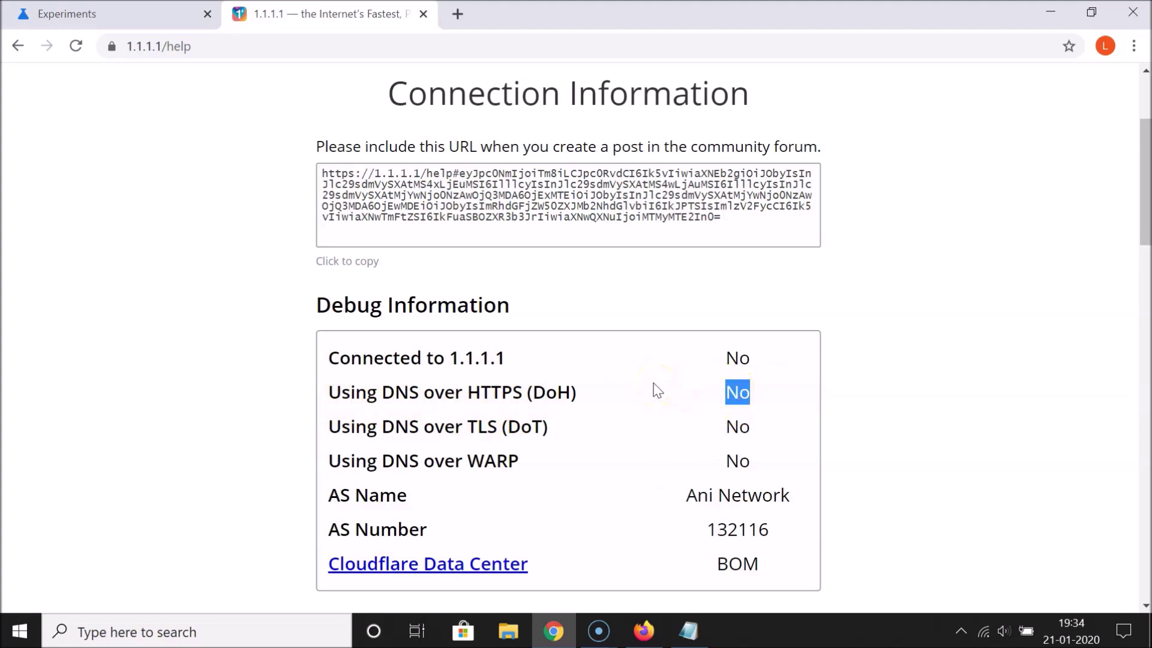
- Switch to the Notepad notes and delete the surplus blank lines between the title and the "By Default" paragraph
click(689, 631)
scroll(407, 468, down, 2)
click(284, 479)
key(BackSpace)
key(BackSpace)
key(BackSpace)
key(BackSpace)
key(BackSpace)
key(BackSpace)
key(BackSpace)
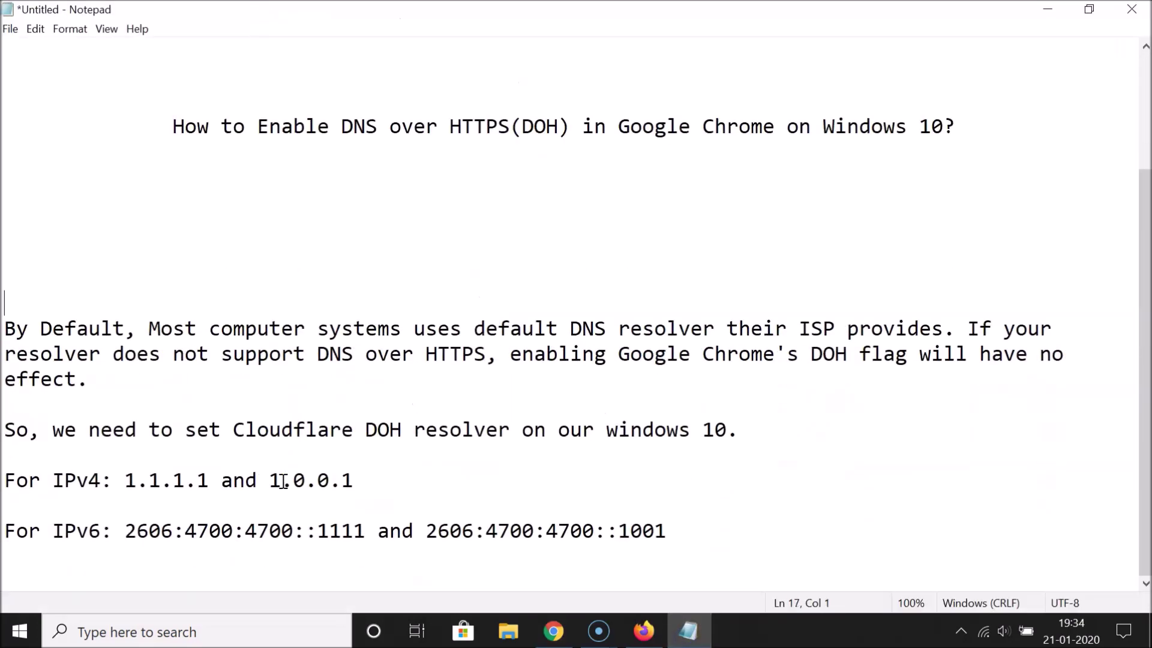
key(Up)
key(Up)
key(Up)
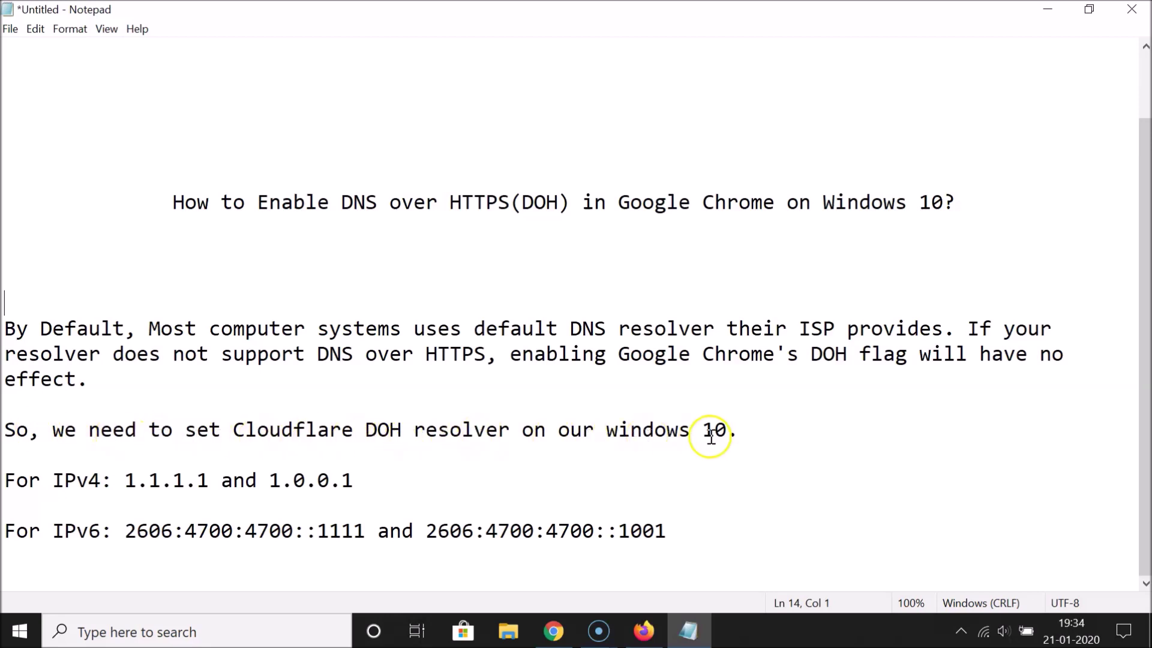
- Review the Cloudflare DoH resolver addresses for IPv4 and IPv6 listed in the notes for Windows 10
drag(823, 202, 943, 200)
click(943, 200)
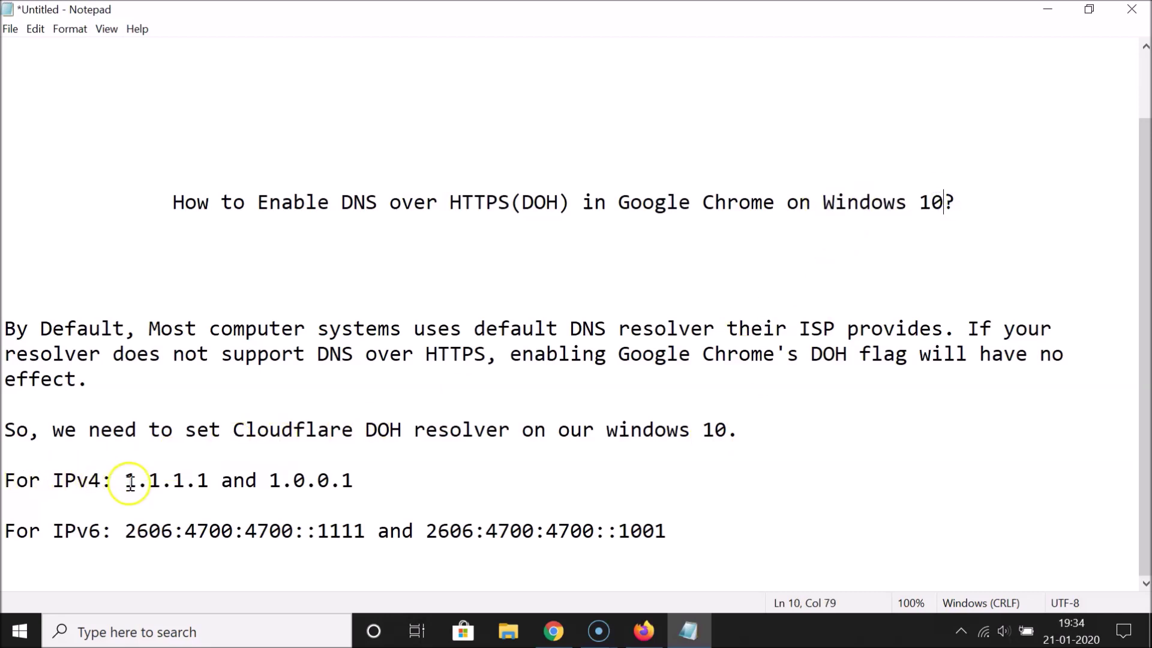
drag(130, 483, 372, 479)
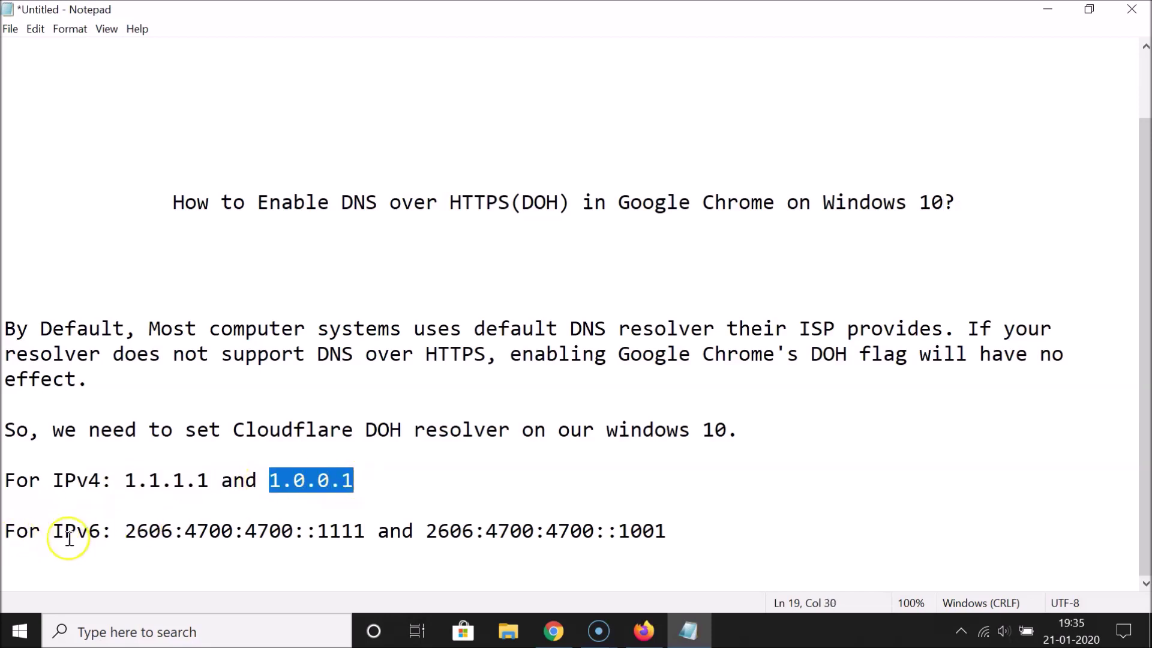
click(126, 531)
drag(126, 531, 346, 531)
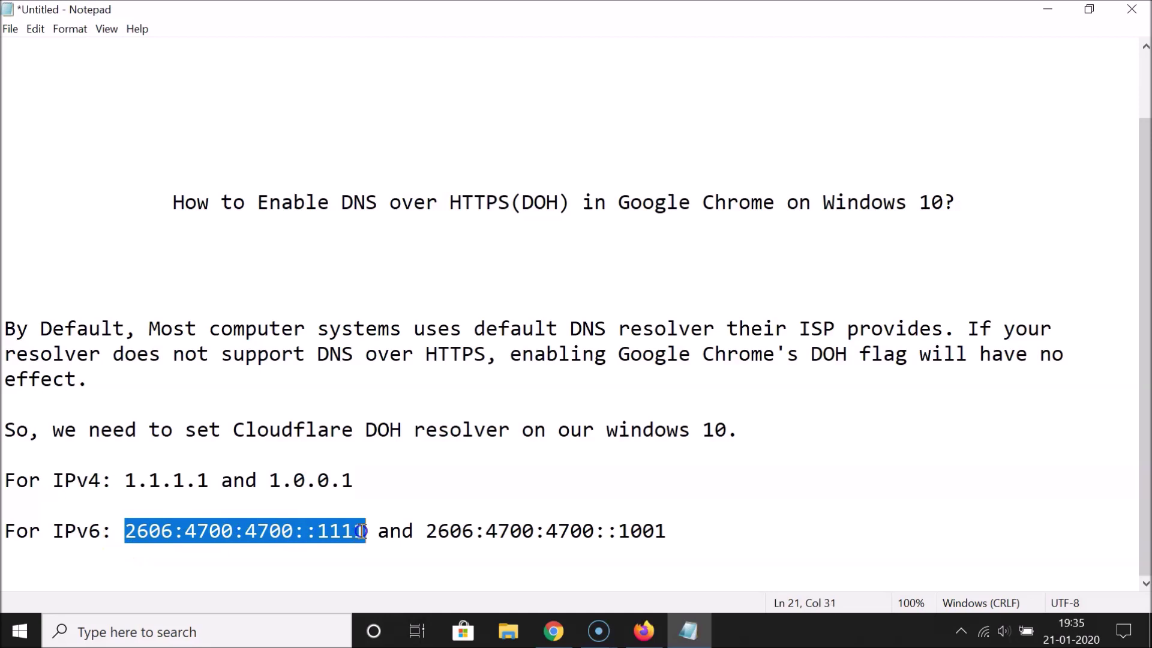
drag(426, 531, 658, 534)
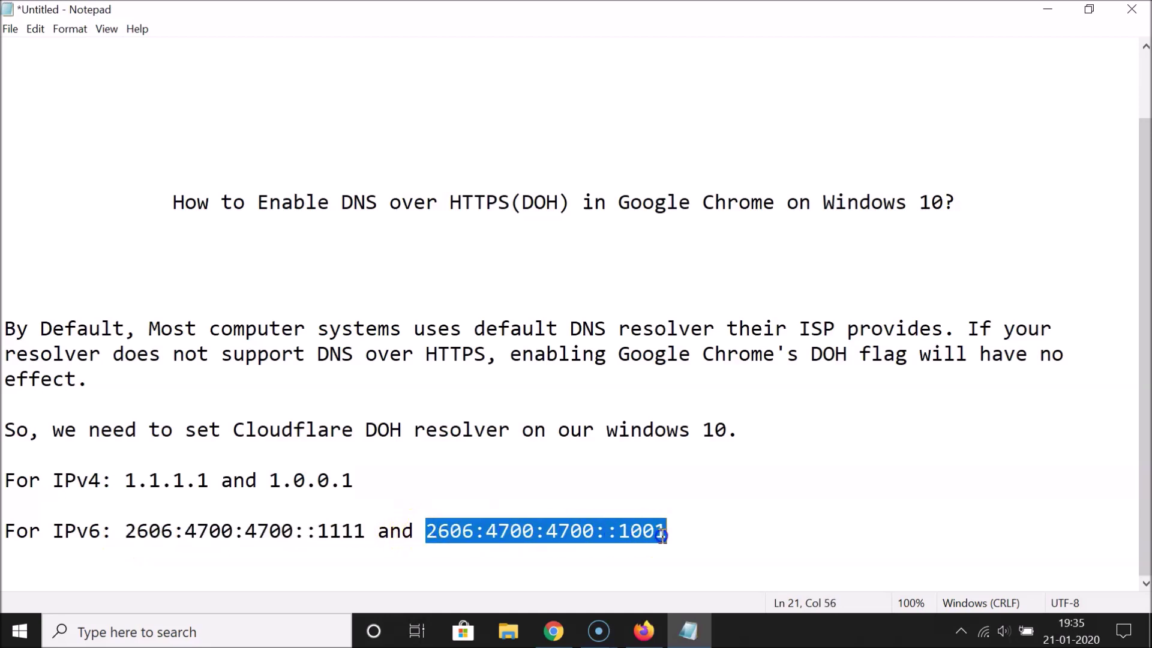
click(665, 534)
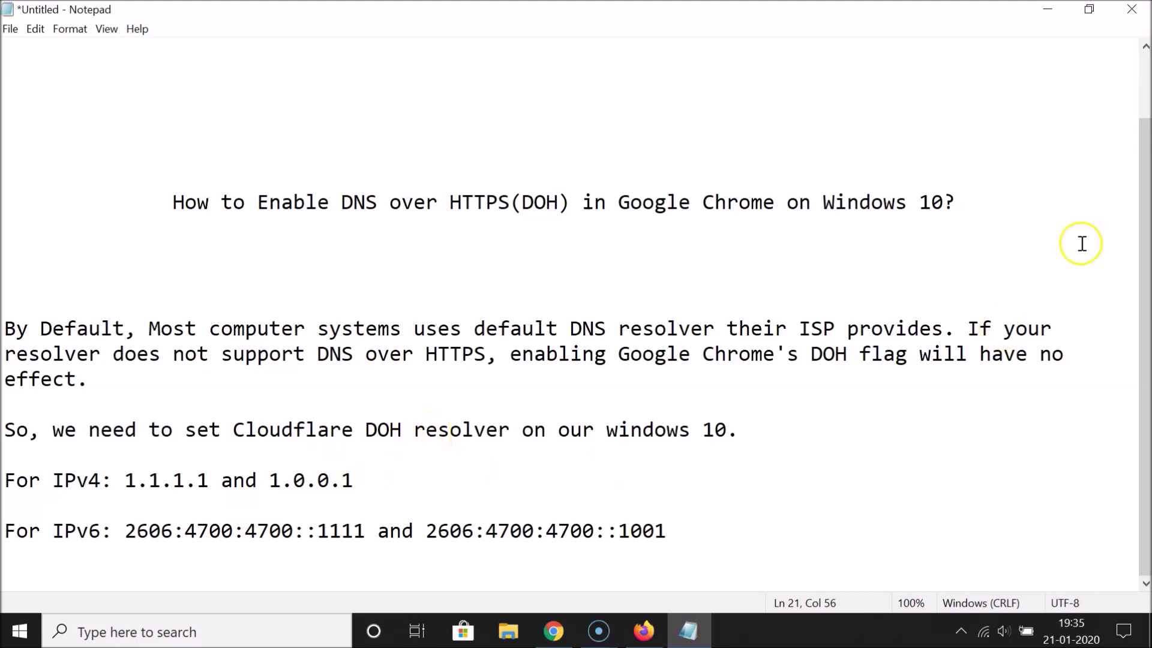
- Minimize the Notepad and Chrome windows and open Control Panel through the Windows search
click(1047, 10)
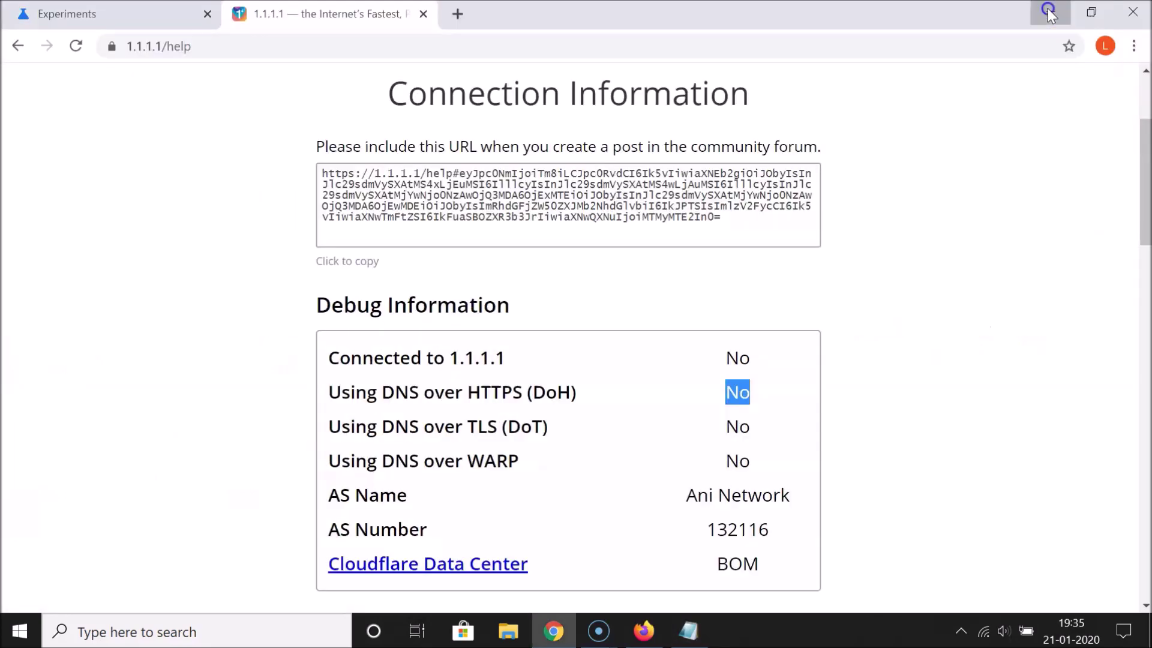
click(1048, 12)
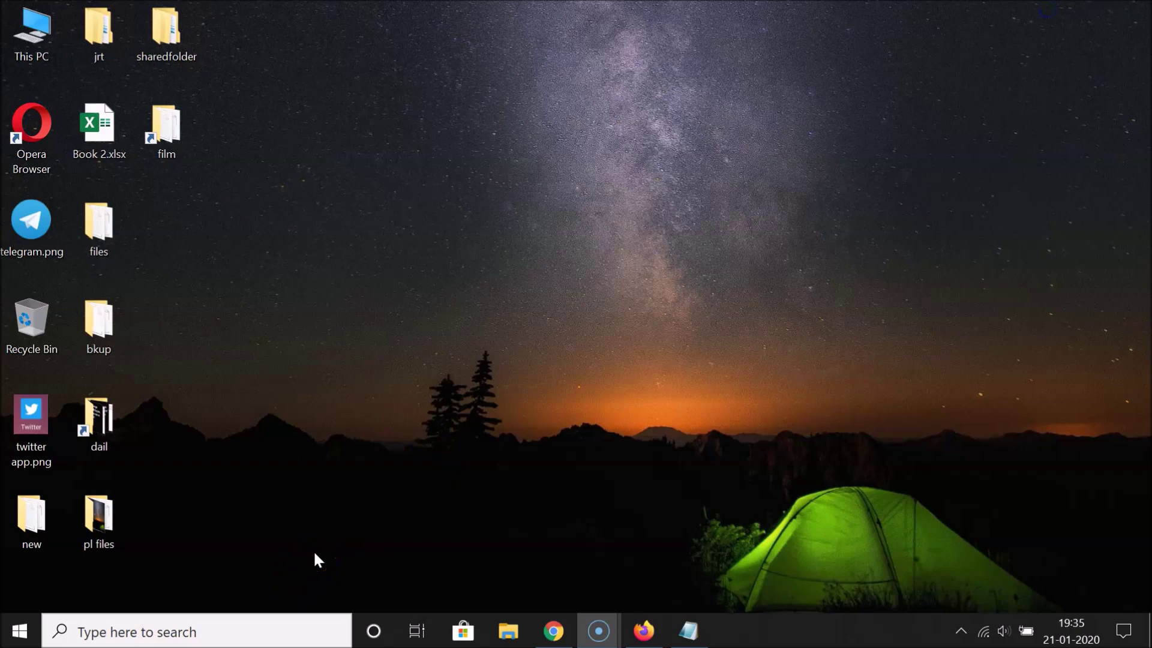
click(233, 634)
text(co)
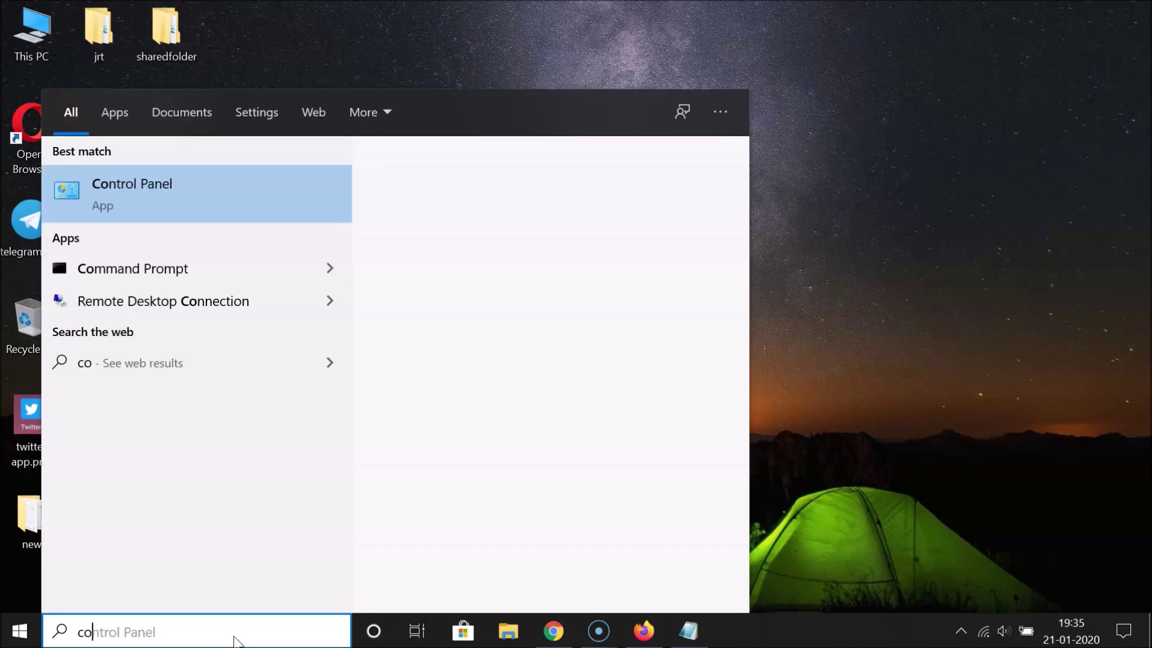
text(ntrol panel)
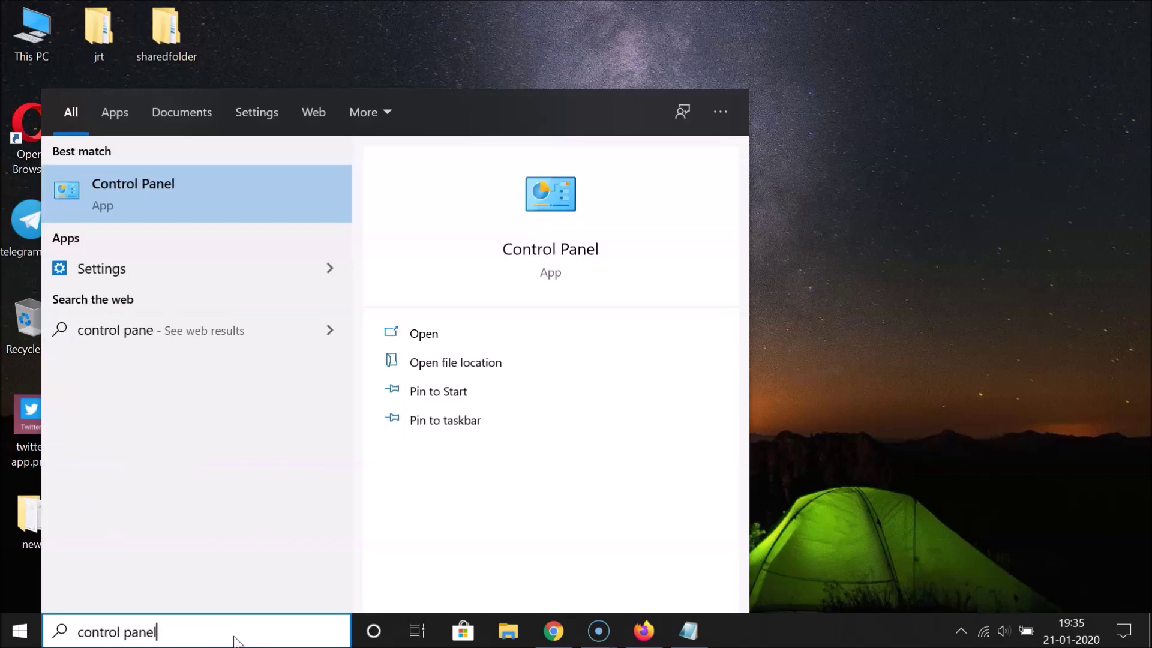
click(182, 199)
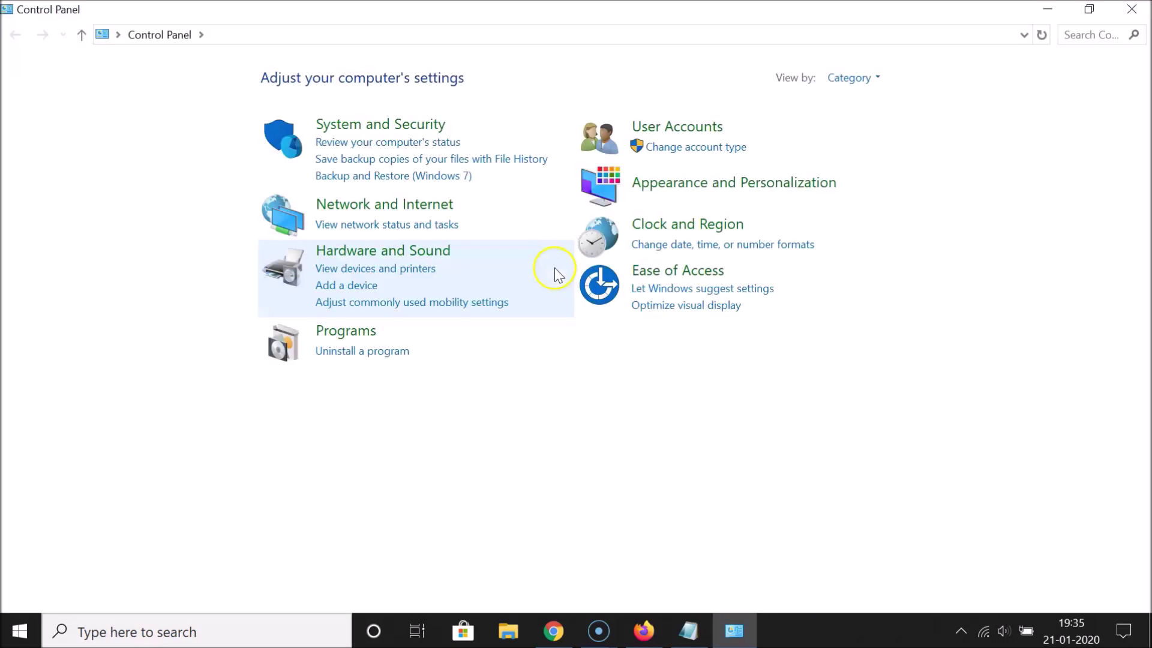
- Display the Control Panel items as large icons and open Network and Sharing Center
click(872, 81)
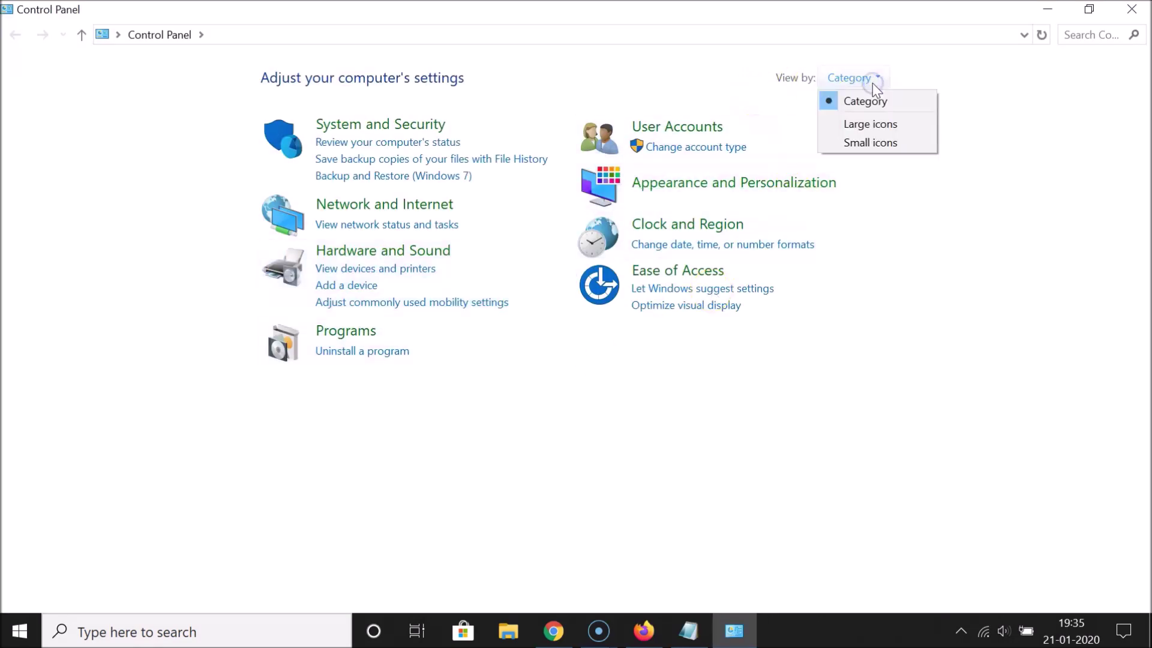
click(898, 131)
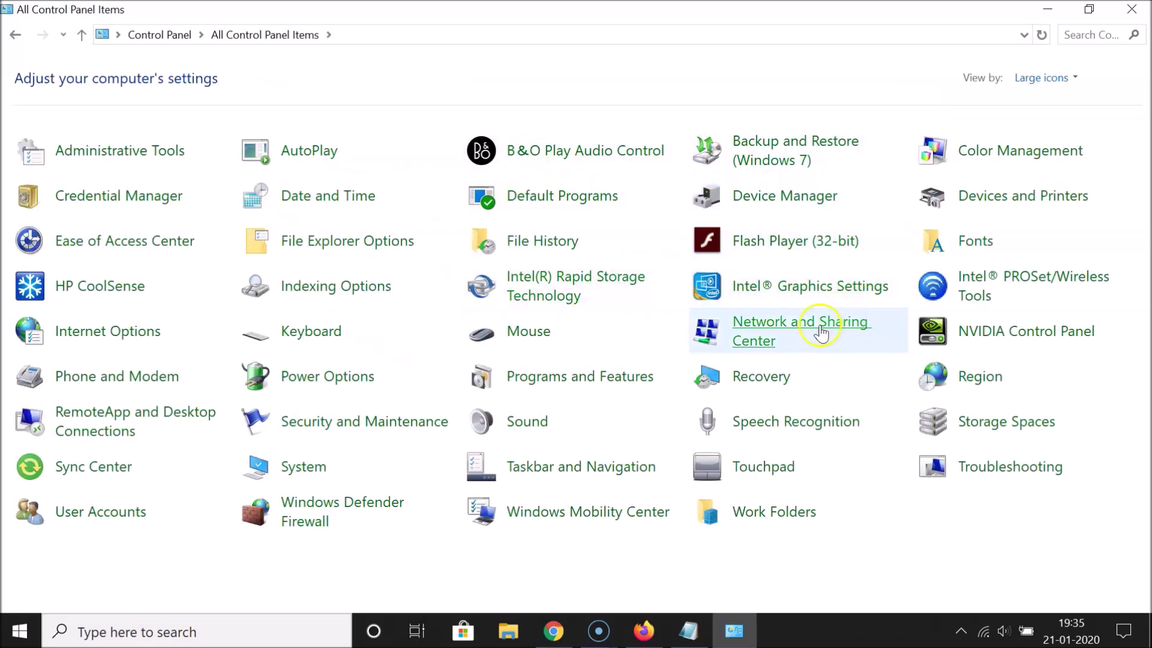
click(786, 333)
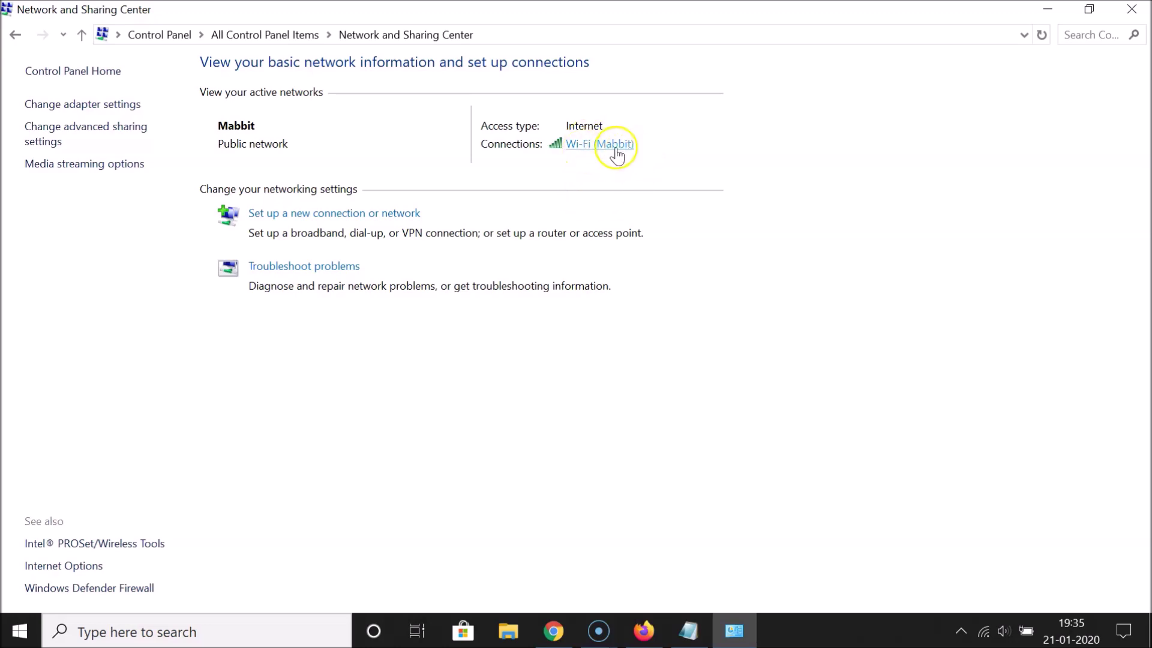
- Open the adapter settings and bring up the Wi-Fi connection's properties from its status
click(582, 157)
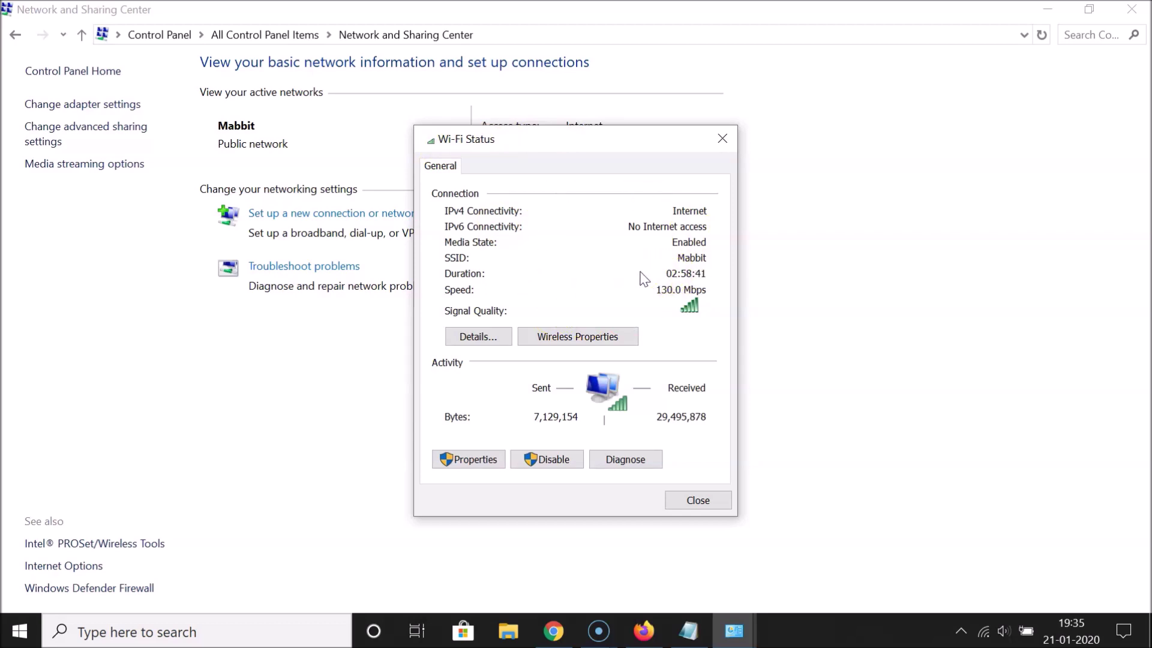
click(724, 141)
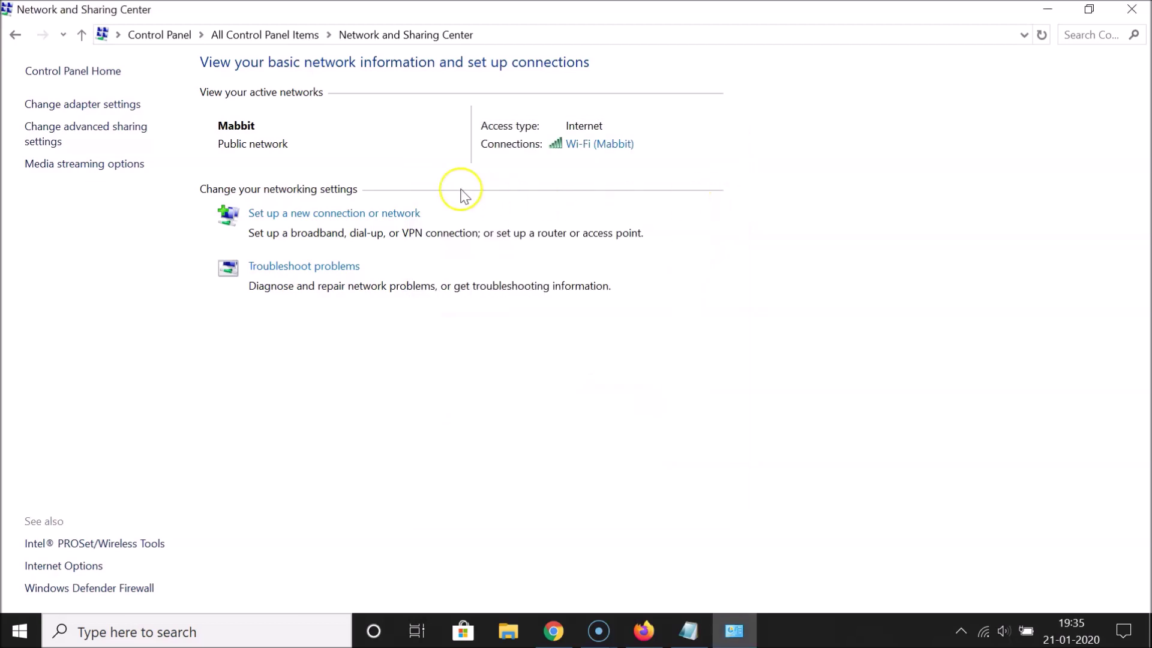
click(101, 105)
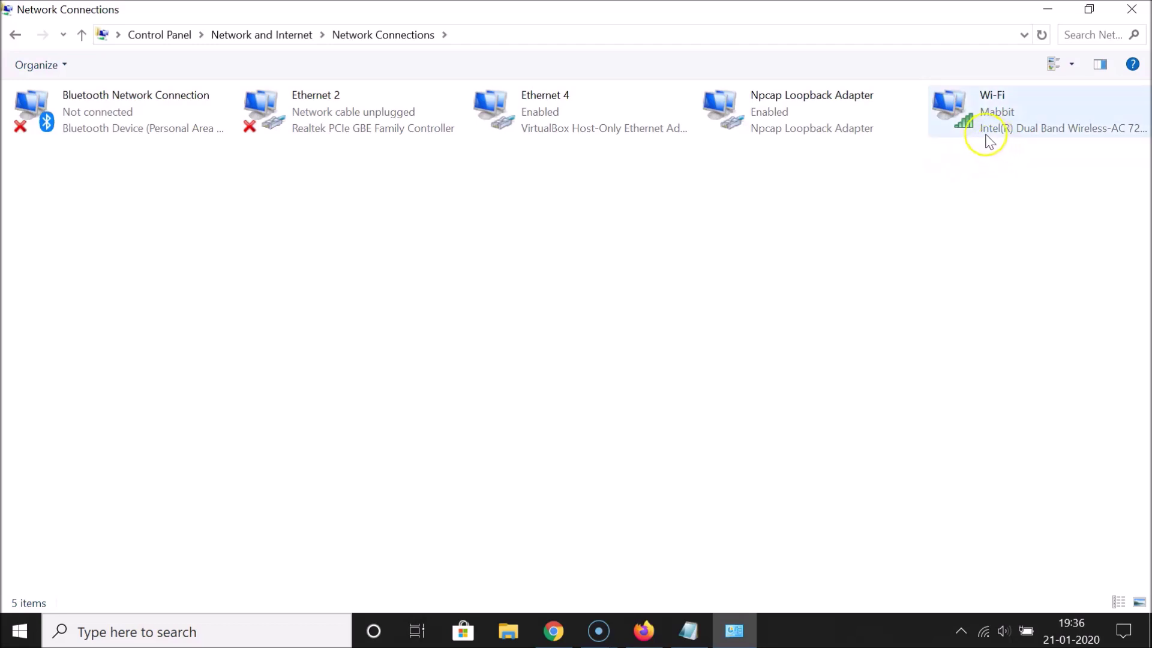
right_click(997, 112)
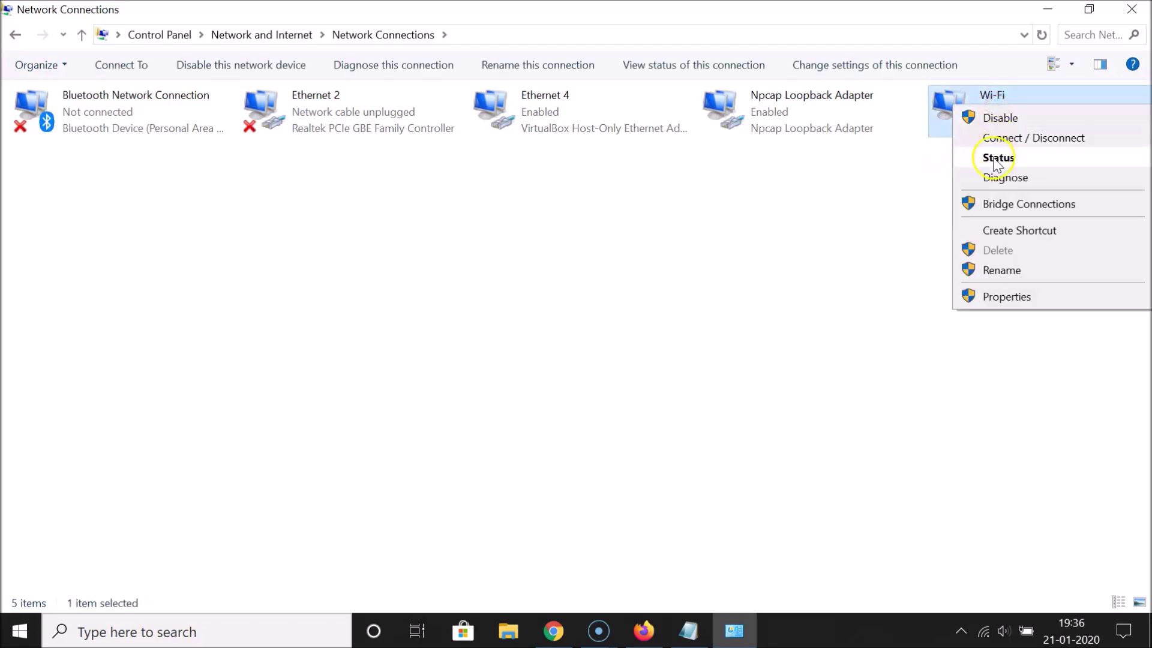
click(996, 159)
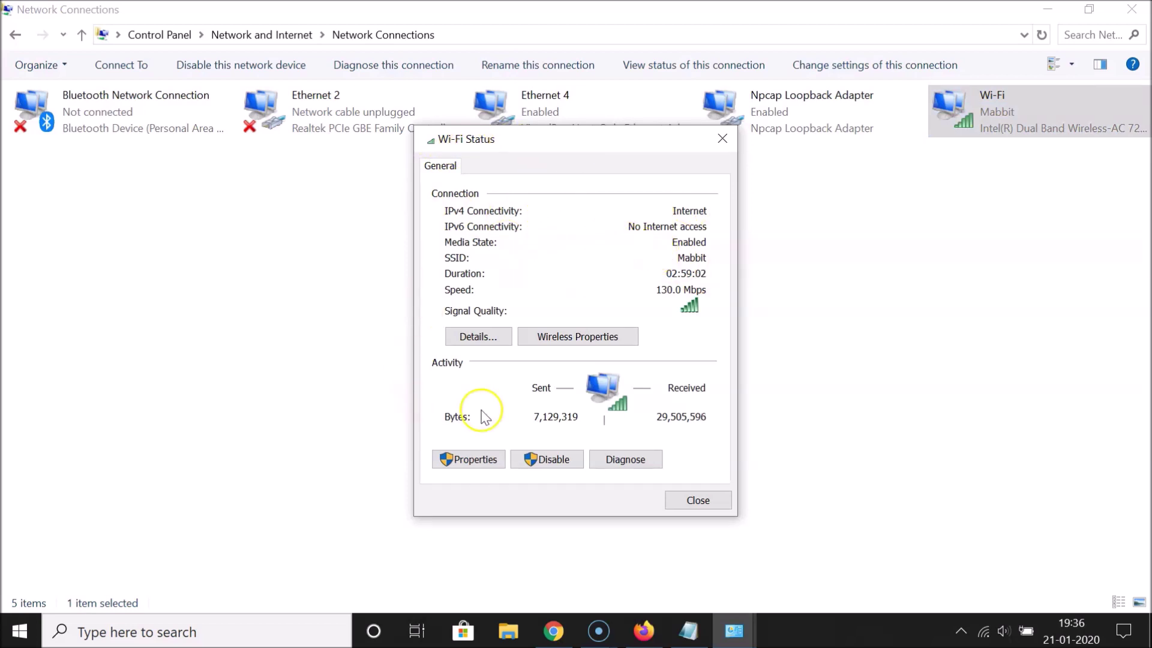
click(477, 460)
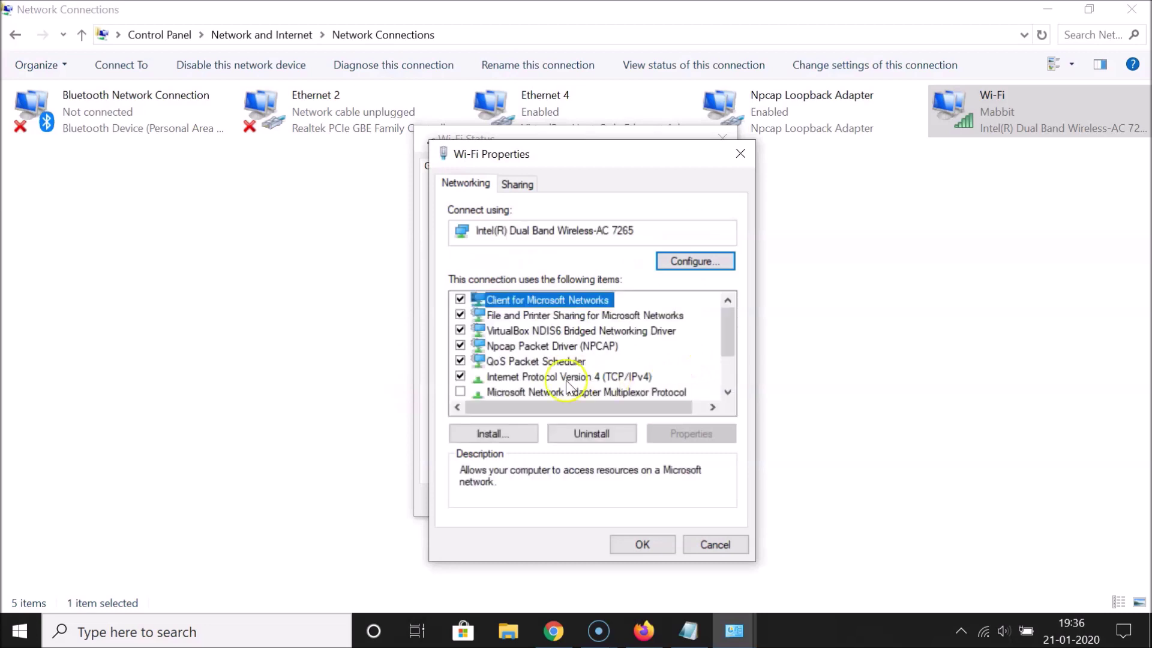
- Open the Internet Protocol Version 4 (TCP/IPv4) properties and choose to use specified DNS server addresses
click(618, 378)
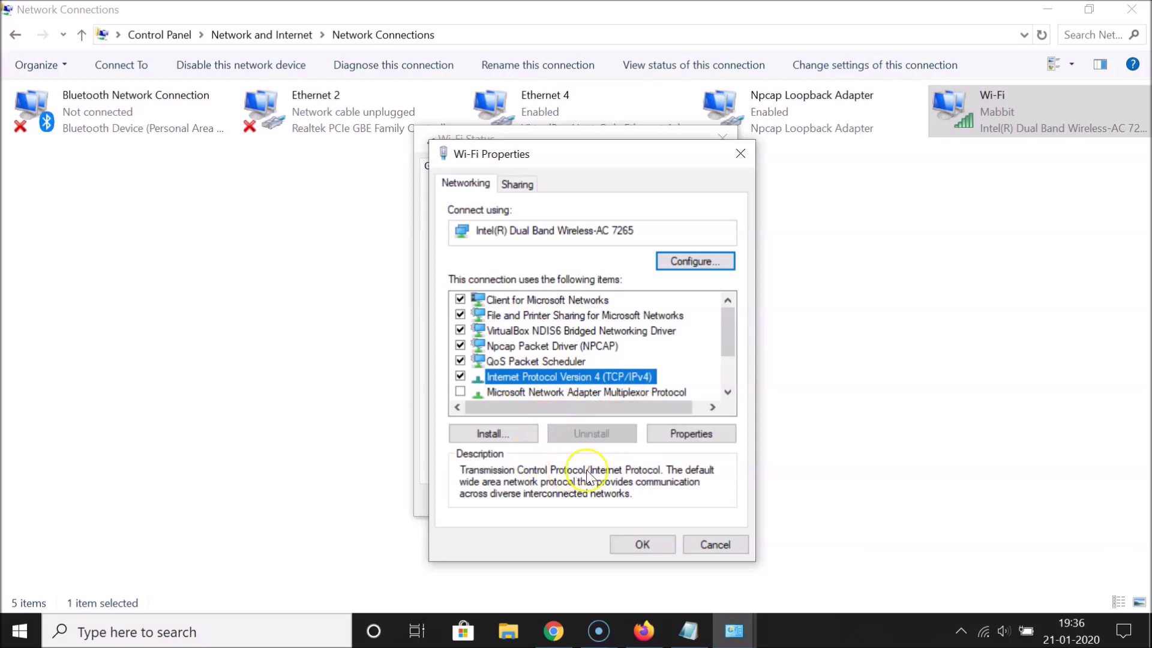
click(693, 436)
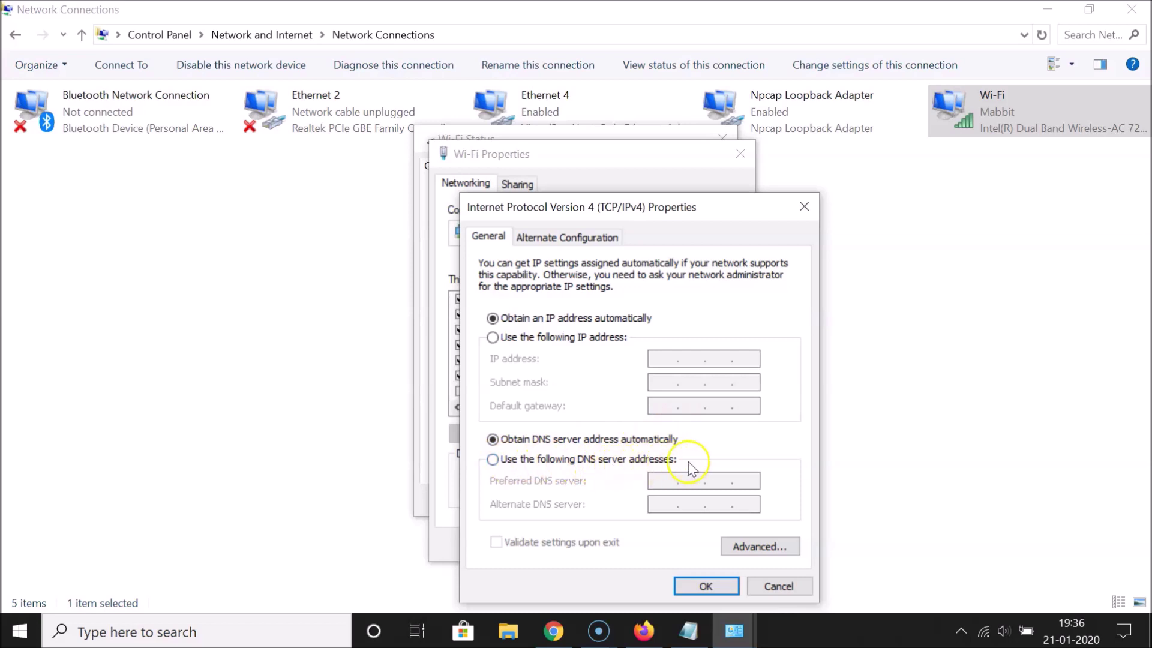
click(492, 460)
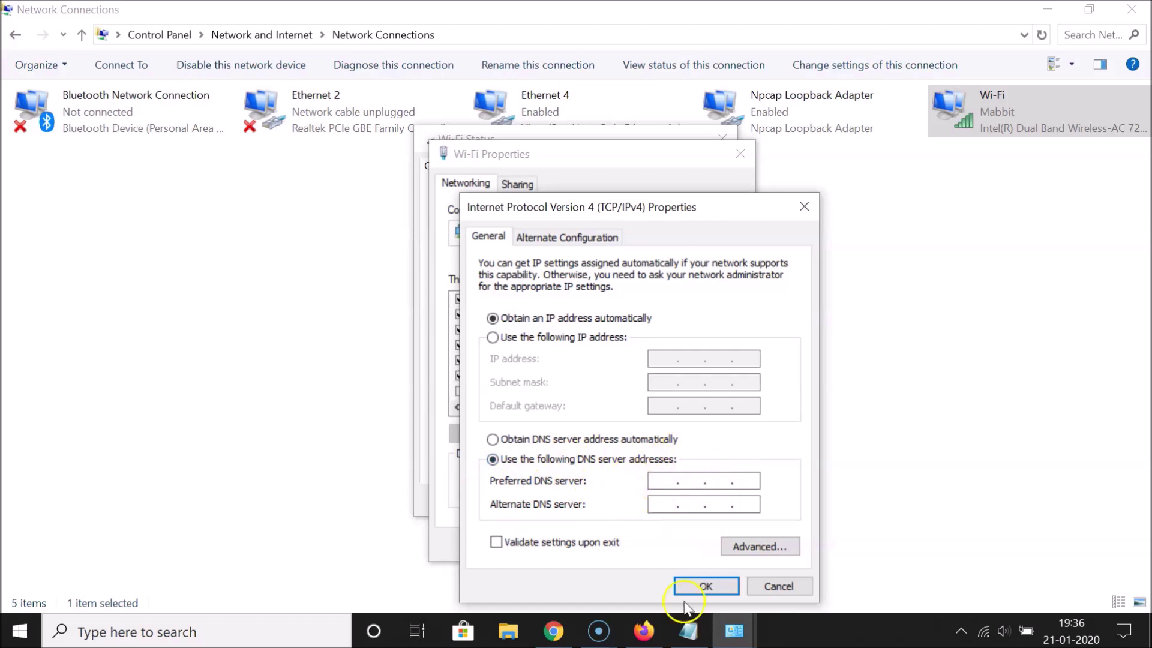
- Check the IPv4 resolver addresses in the Notepad notes and enter 1.1.1.1 as preferred and 1.0.0.1 as alternate DNS server
click(688, 630)
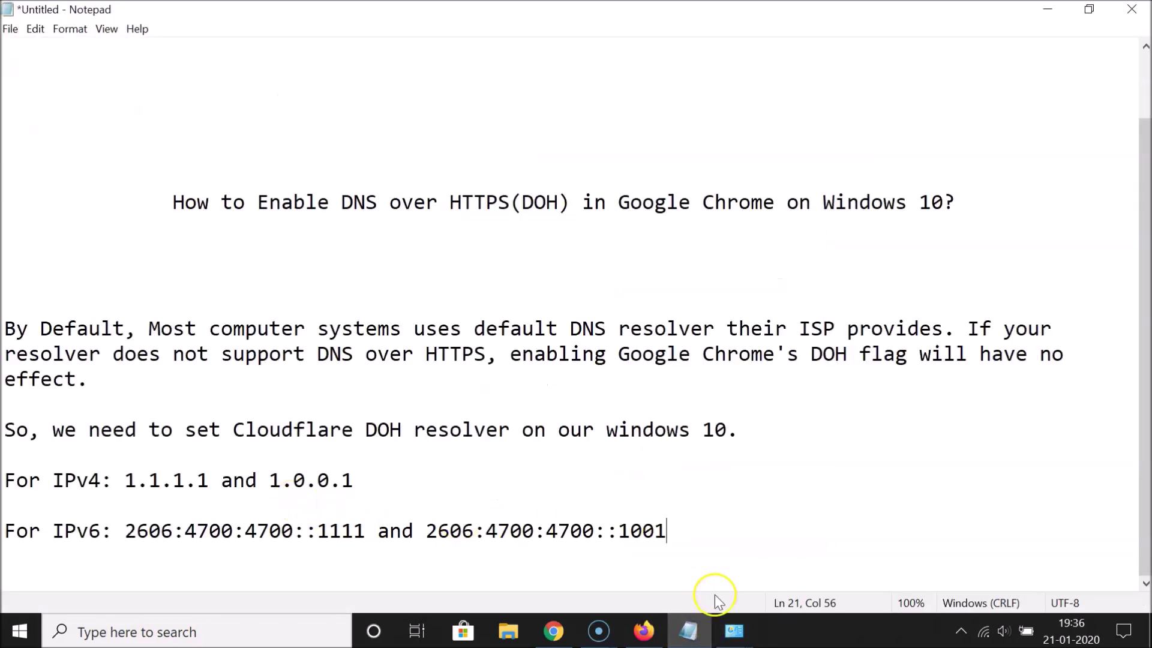
mouse_move(733, 631)
click(798, 576)
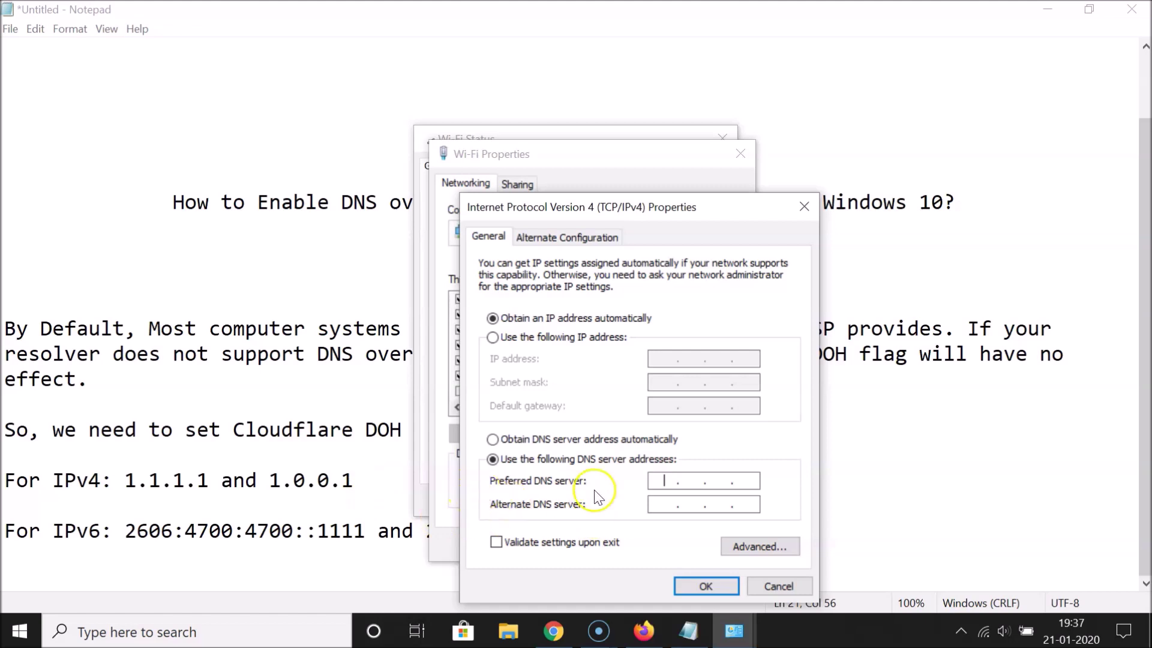
click(675, 480)
text(1.1.1.1)
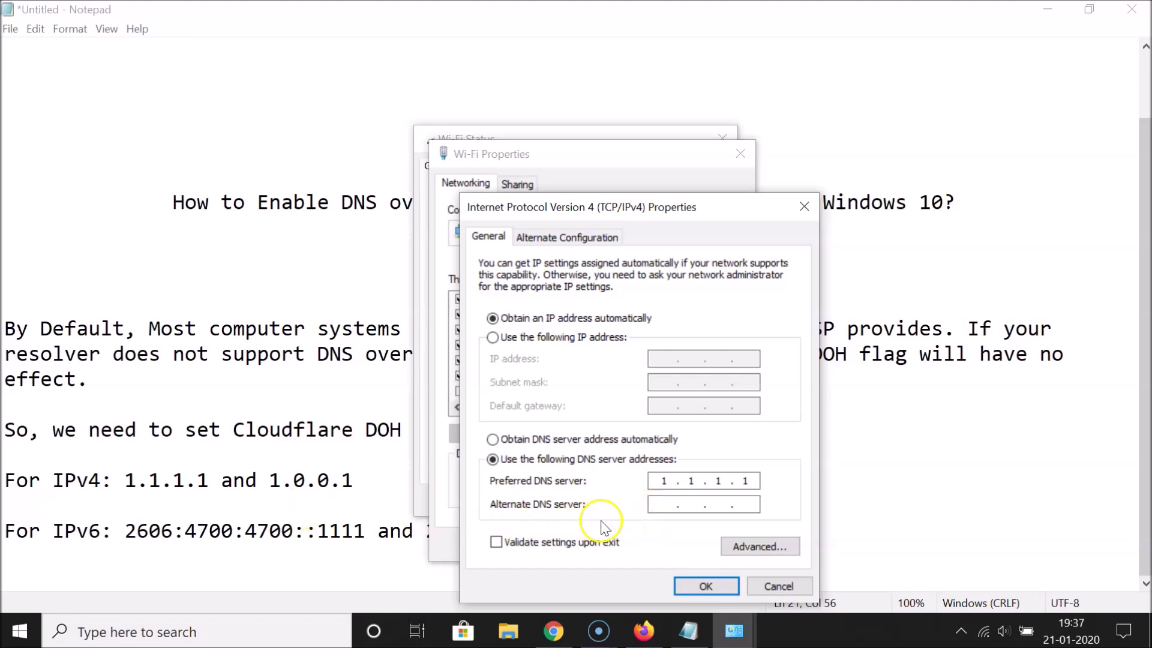
click(690, 502)
text(1.0)
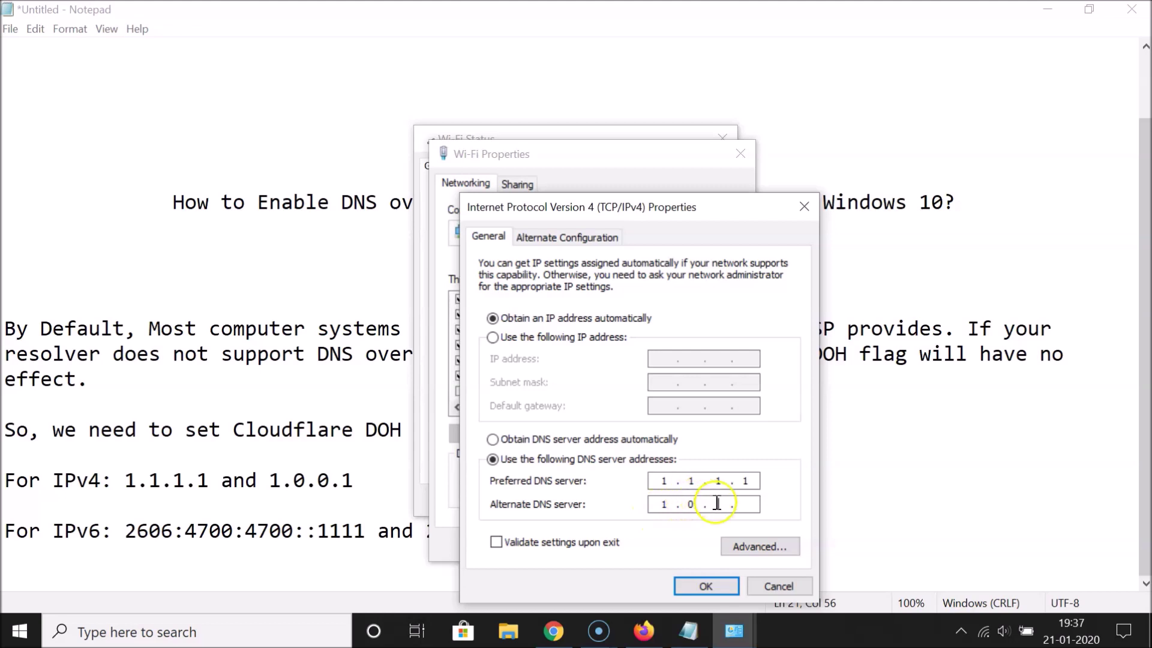
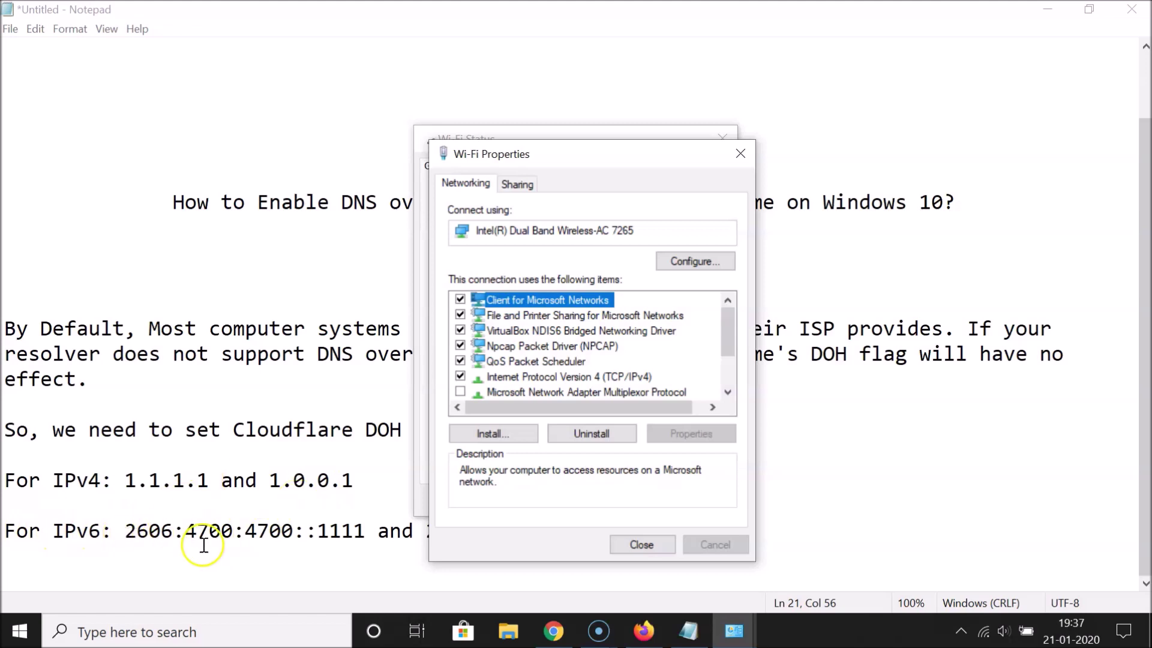
- Open the Internet Protocol Version 6 (TCP/IPv6) properties and choose to use specified DNS server addresses
click(727, 392)
click(727, 392)
click(727, 392)
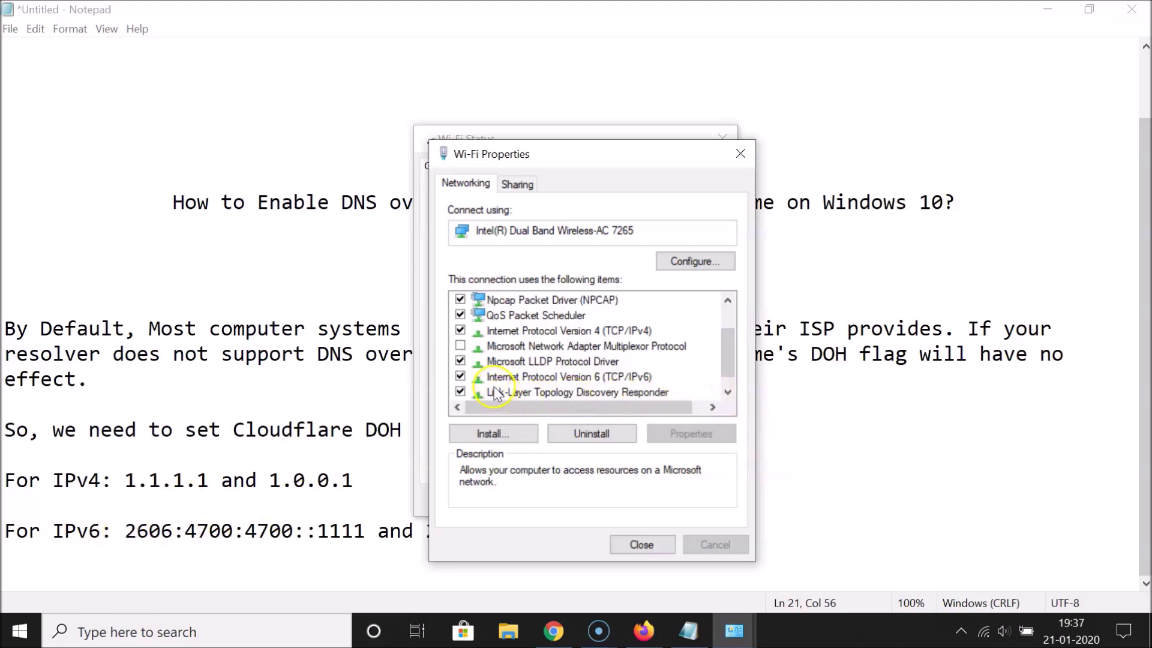
click(608, 378)
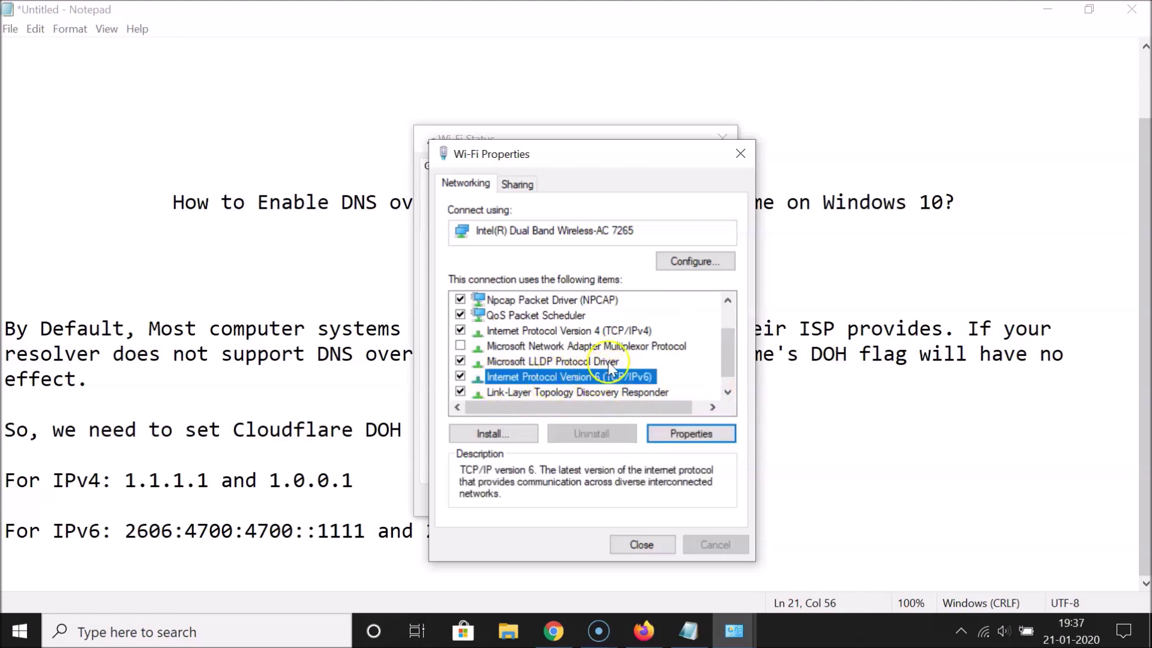
click(689, 433)
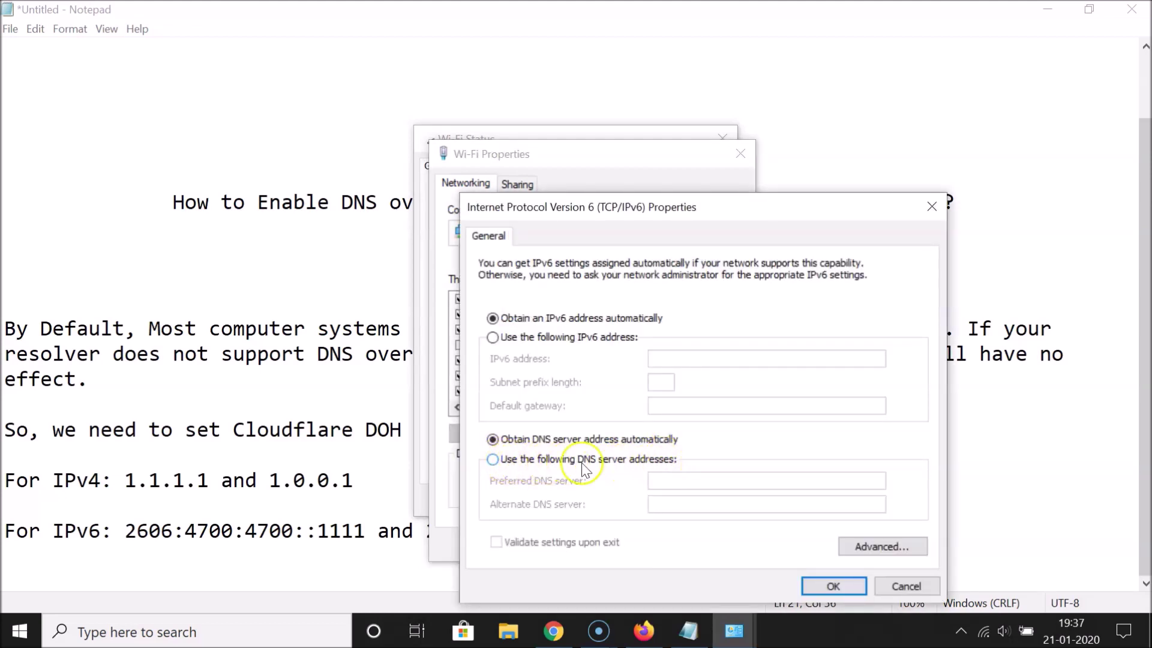
click(504, 464)
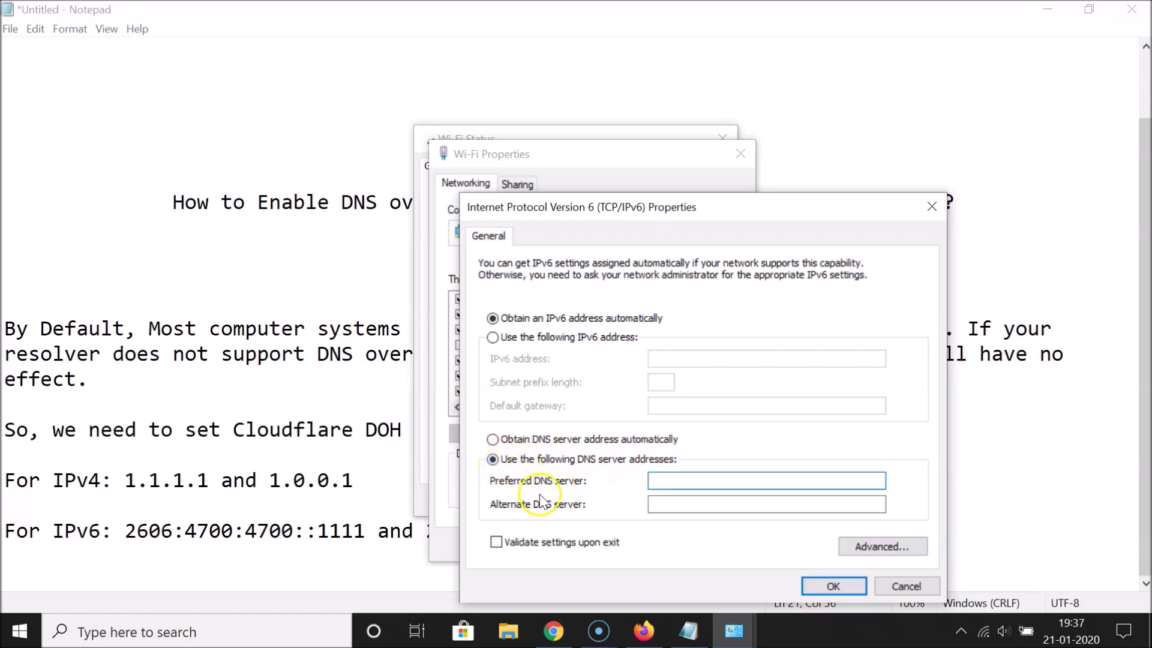
- Copy 2606:4700:4700::1111 from the Notepad notes and paste it as the preferred IPv6 DNS server
click(126, 532)
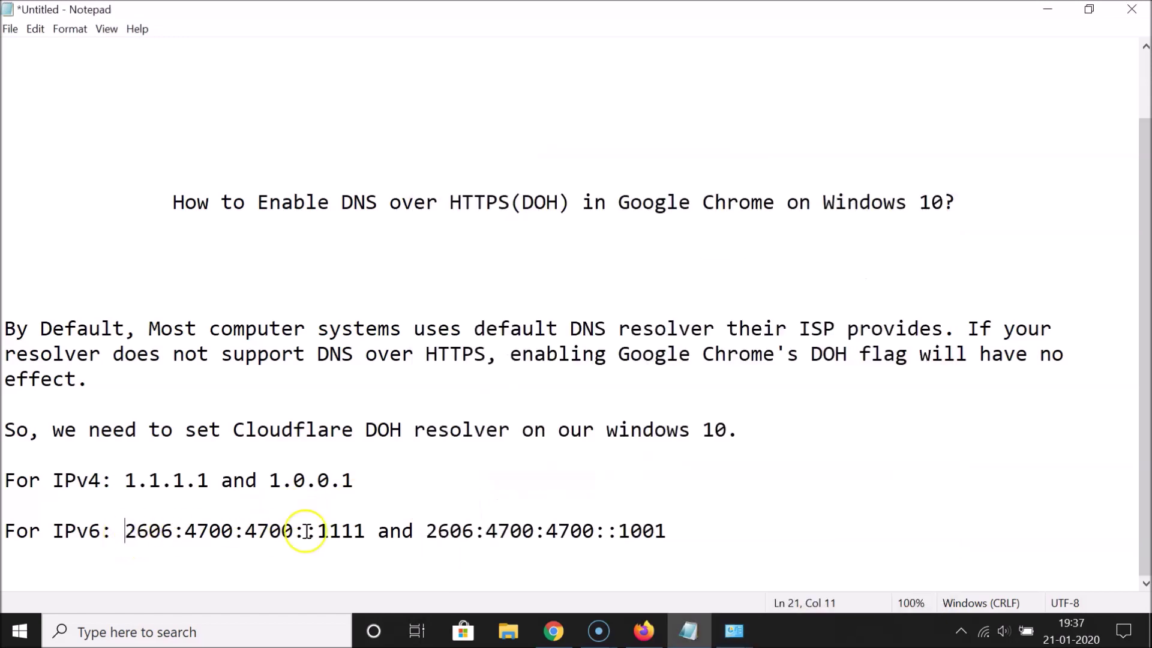
drag(126, 532, 354, 532)
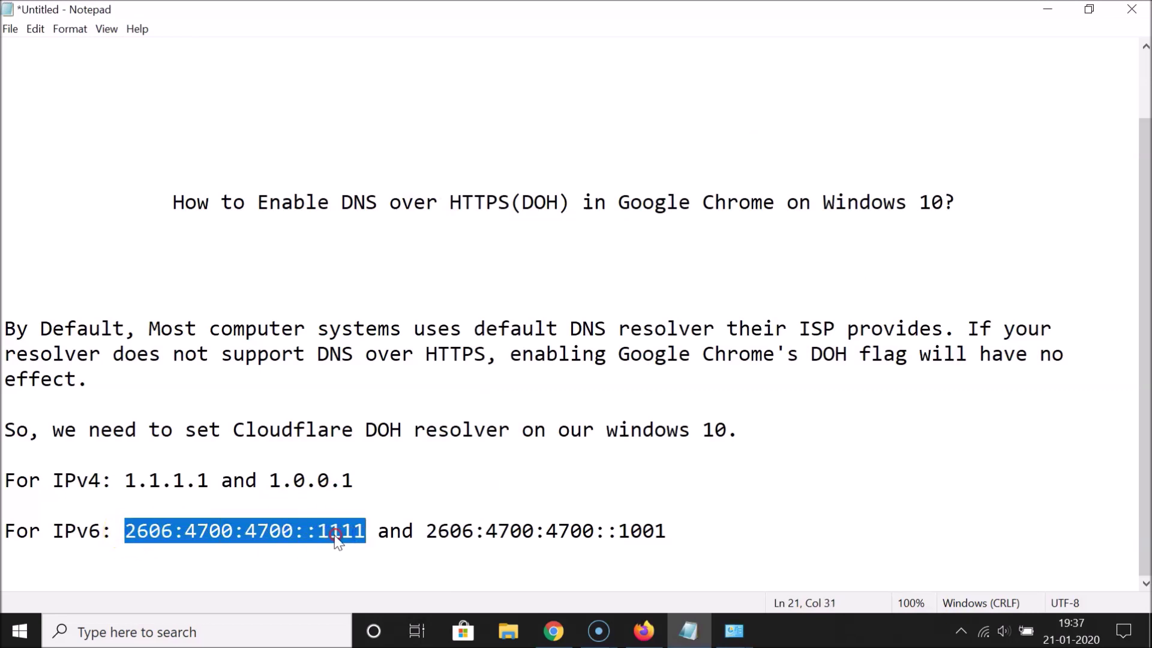
right_click(337, 539)
click(374, 339)
mouse_move(733, 630)
click(851, 553)
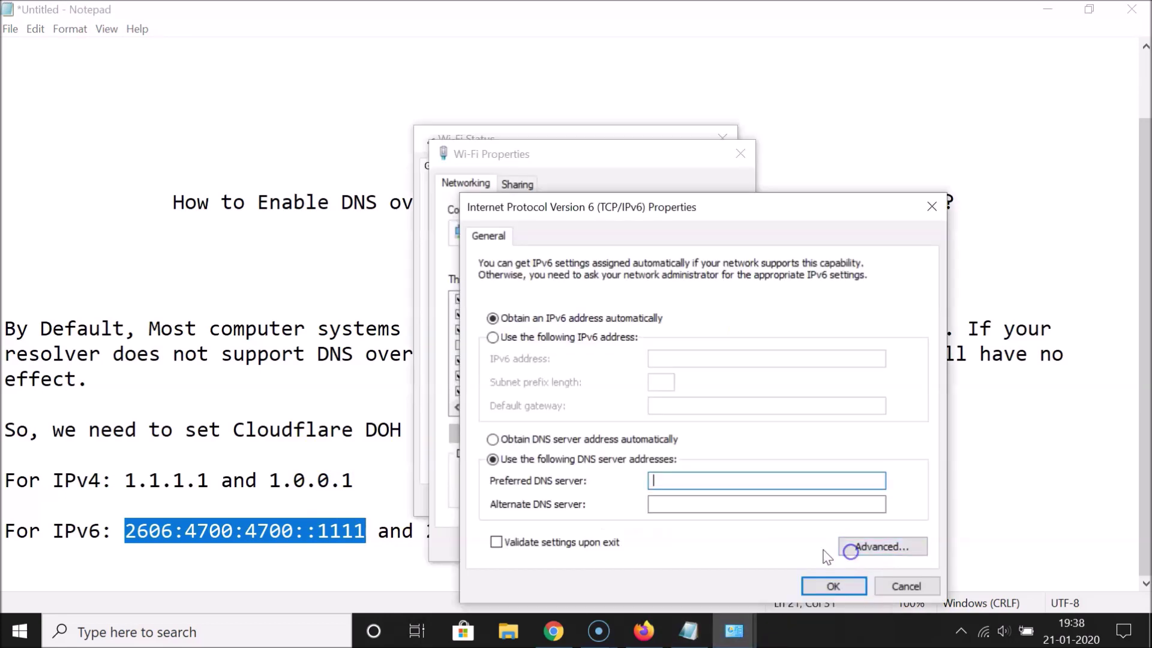
right_click(674, 477)
click(720, 301)
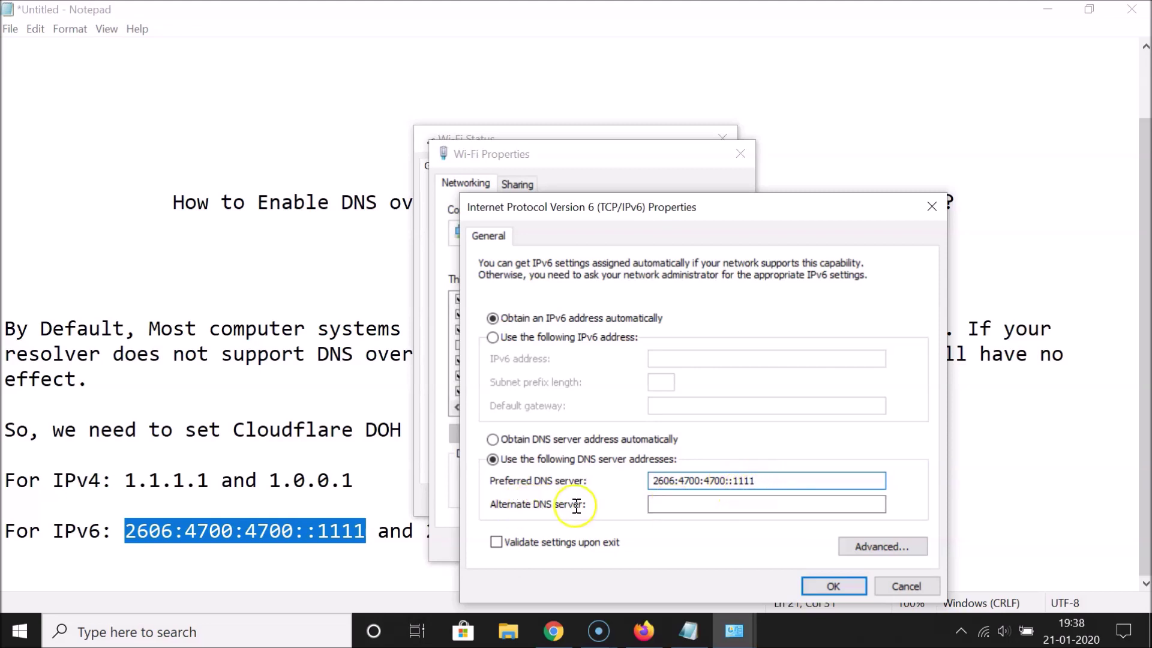
- Copy 2606:4700:4700::1001 from the Notepad notes and paste it as the alternate IPv6 DNS server
click(381, 536)
drag(427, 531, 672, 531)
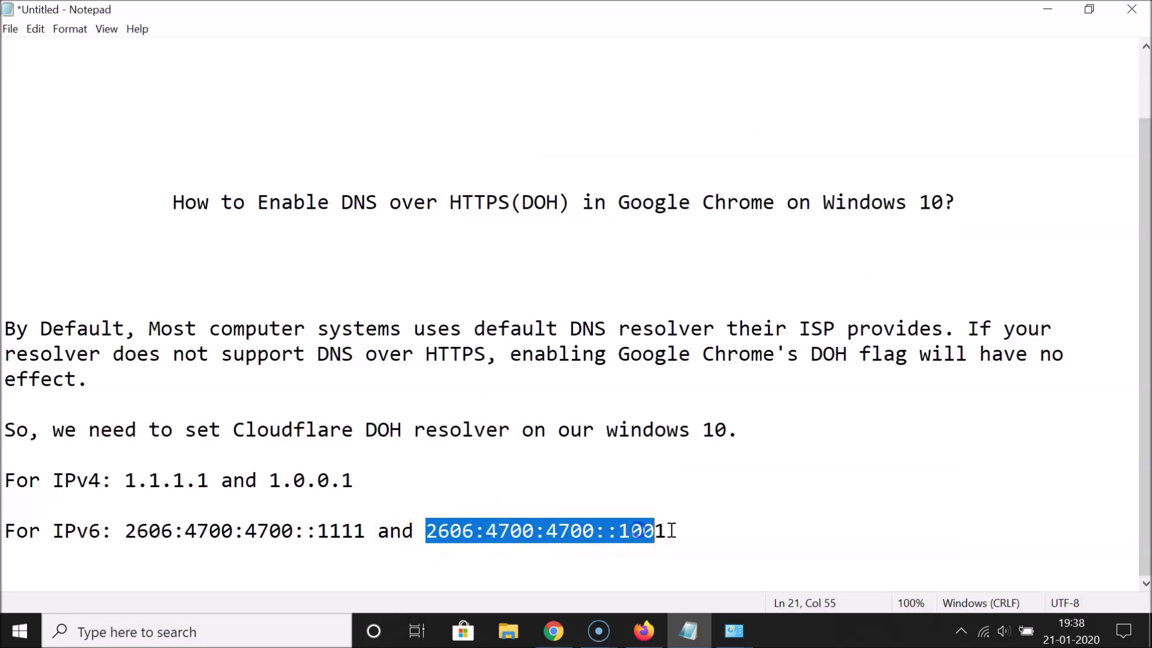
click(435, 531)
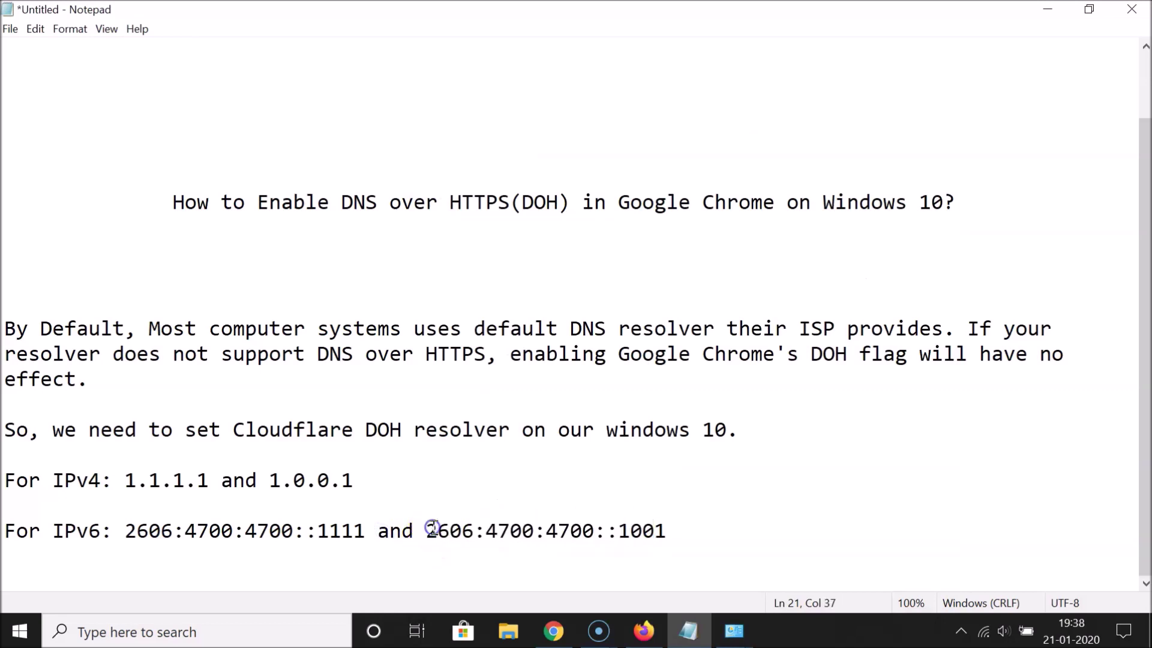
drag(432, 531, 665, 532)
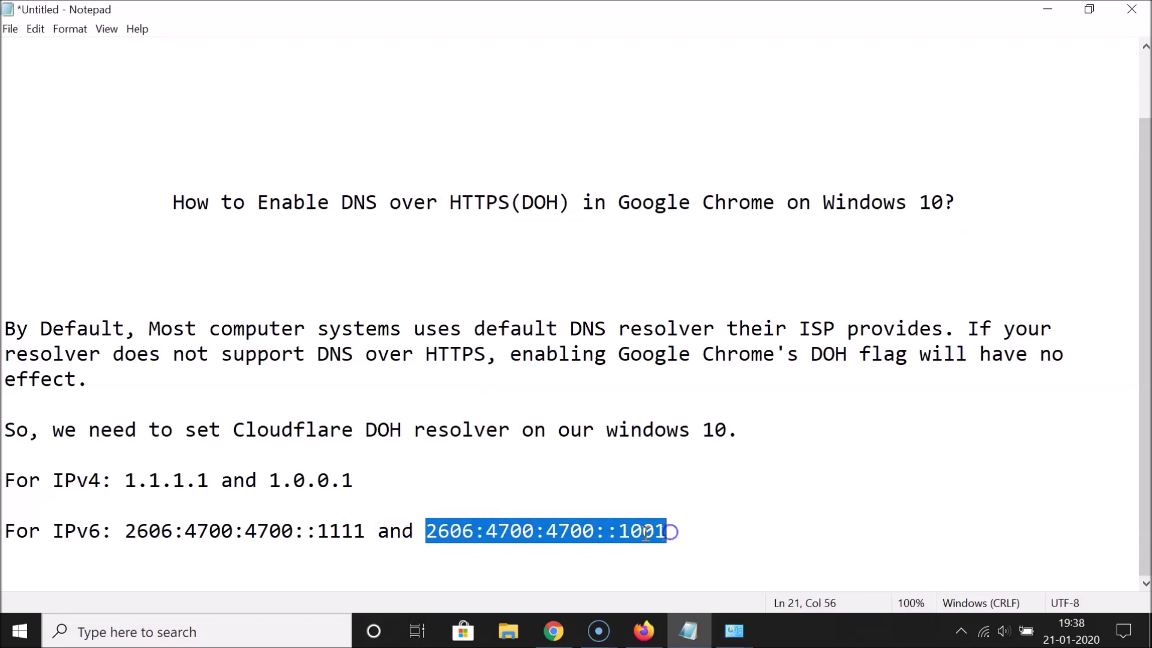
right_click(645, 532)
click(677, 336)
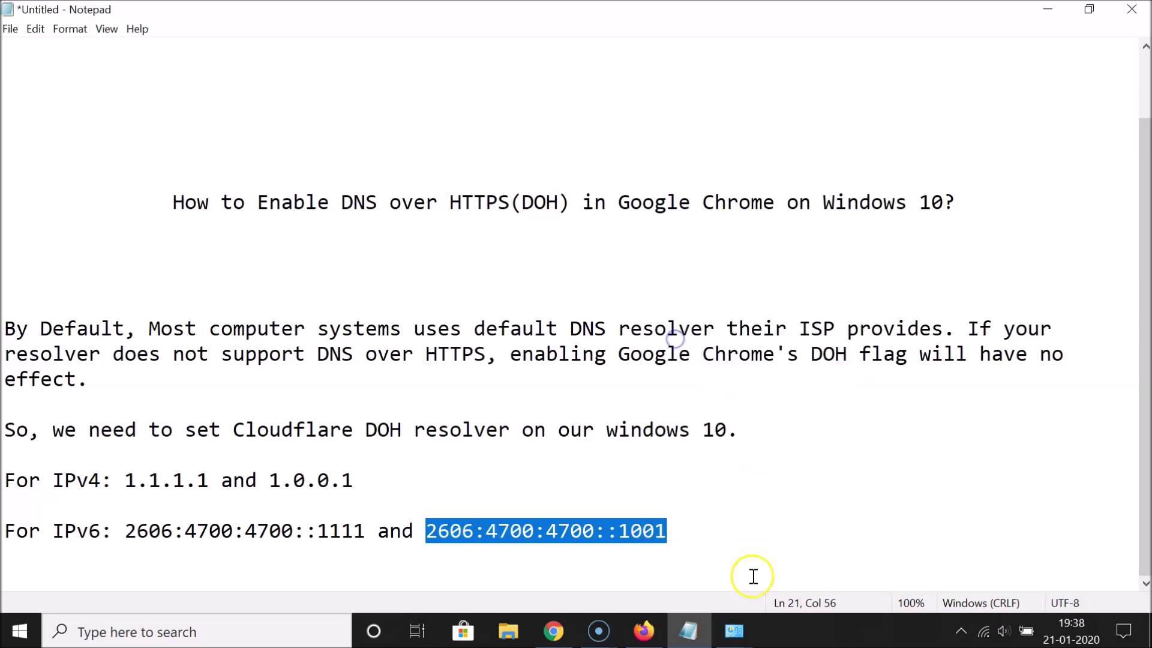
mouse_move(733, 631)
click(831, 576)
click(664, 503)
right_click(663, 504)
click(702, 334)
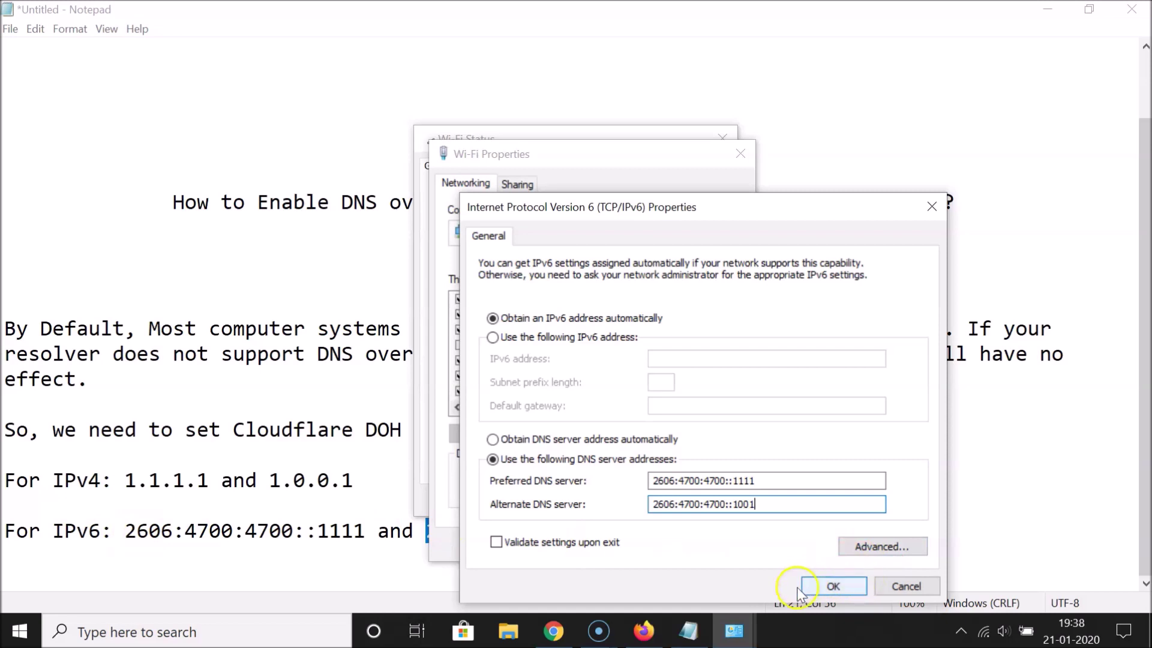
- Close the IPv6 properties, Wi-Fi Properties and Wi-Fi Status dialogs
click(906, 587)
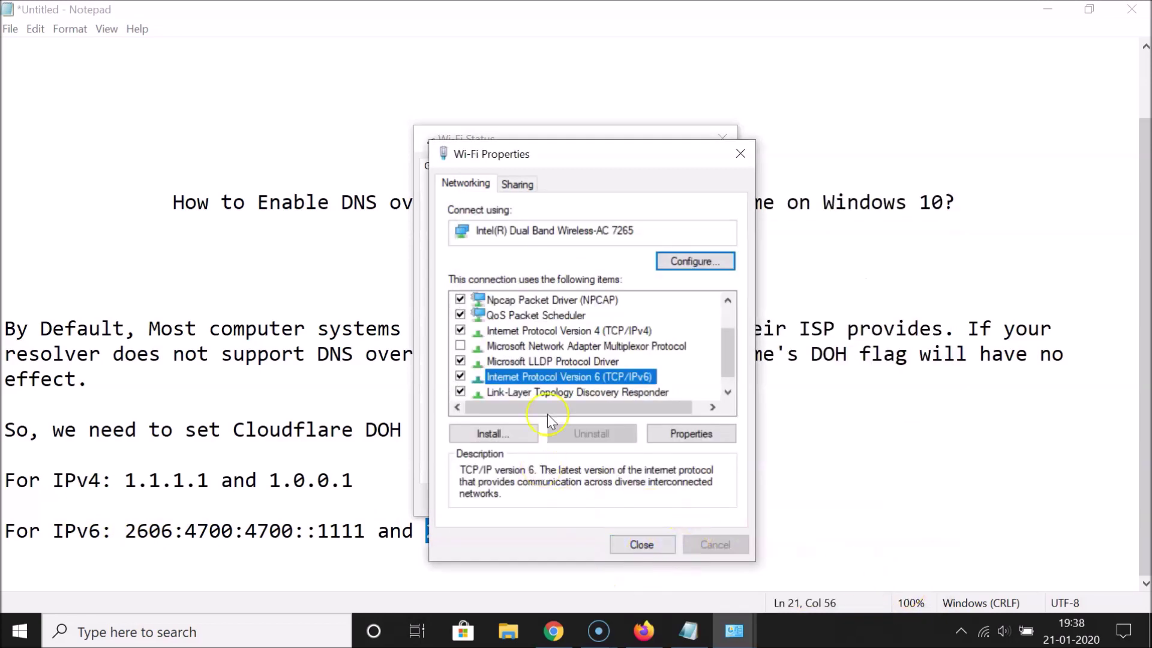
click(641, 544)
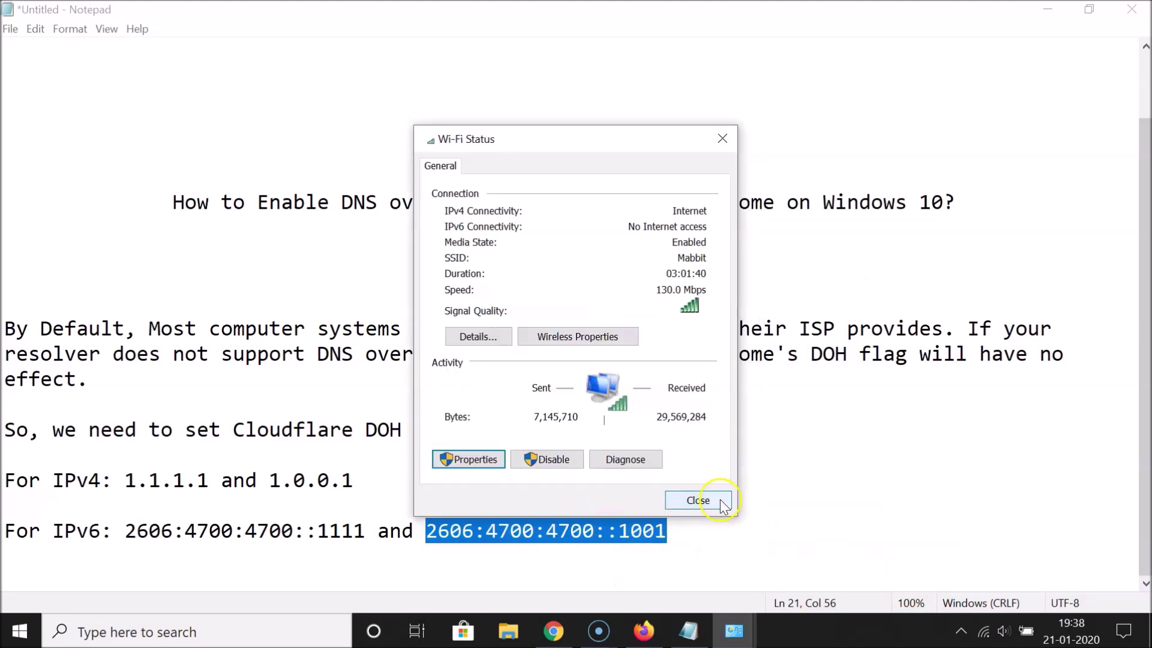
click(698, 500)
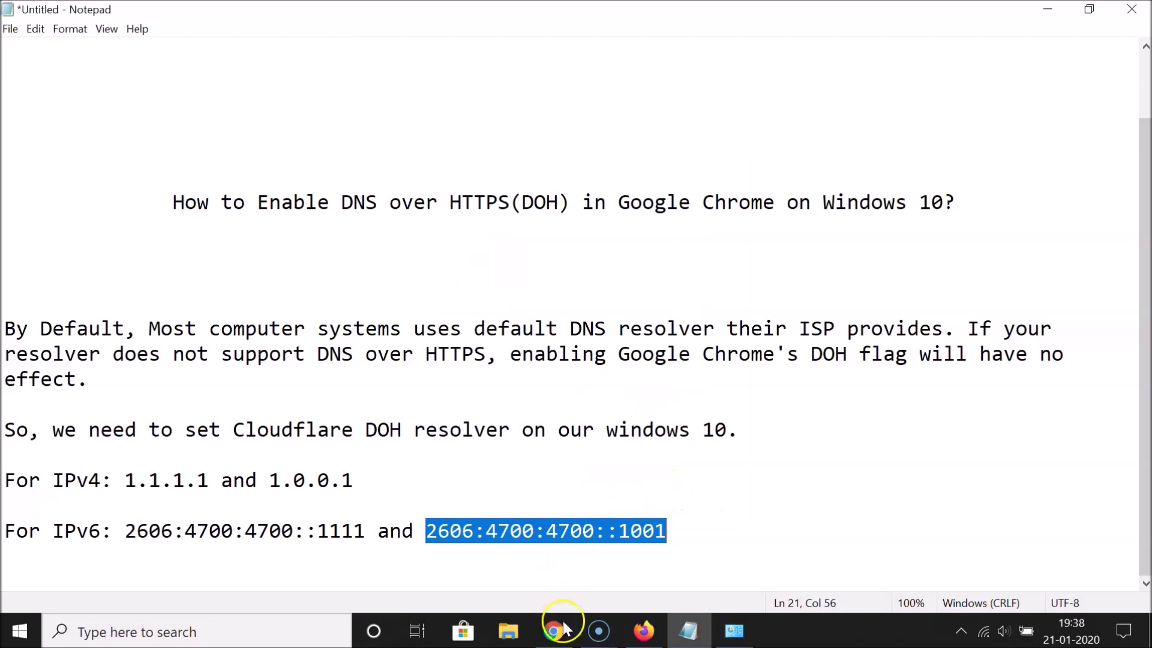
- Switch to Chrome, reload the 1.1.1.1/help page and check its "Using DNS over HTTPS (DoH)" entry
click(562, 640)
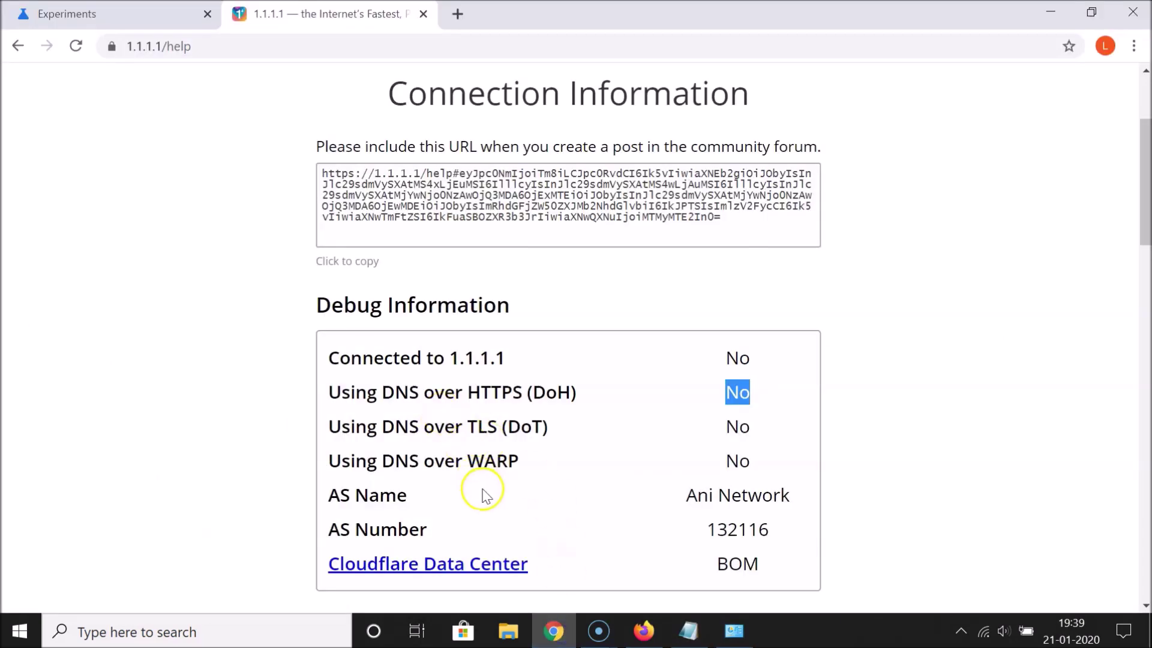
click(304, 51)
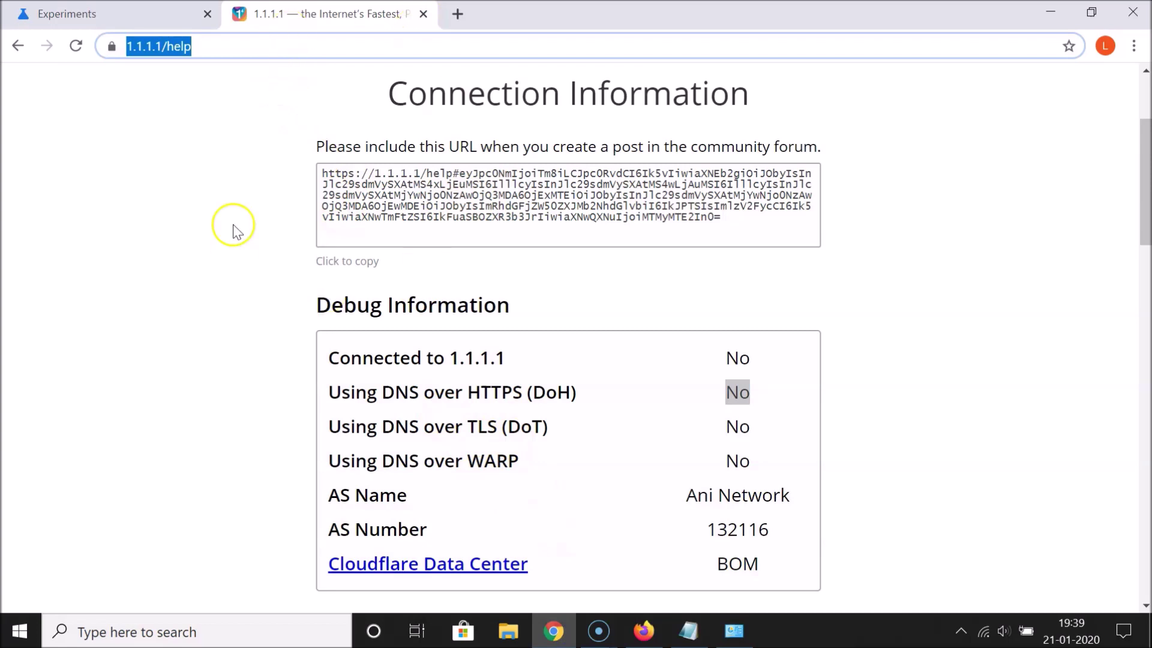
click(78, 48)
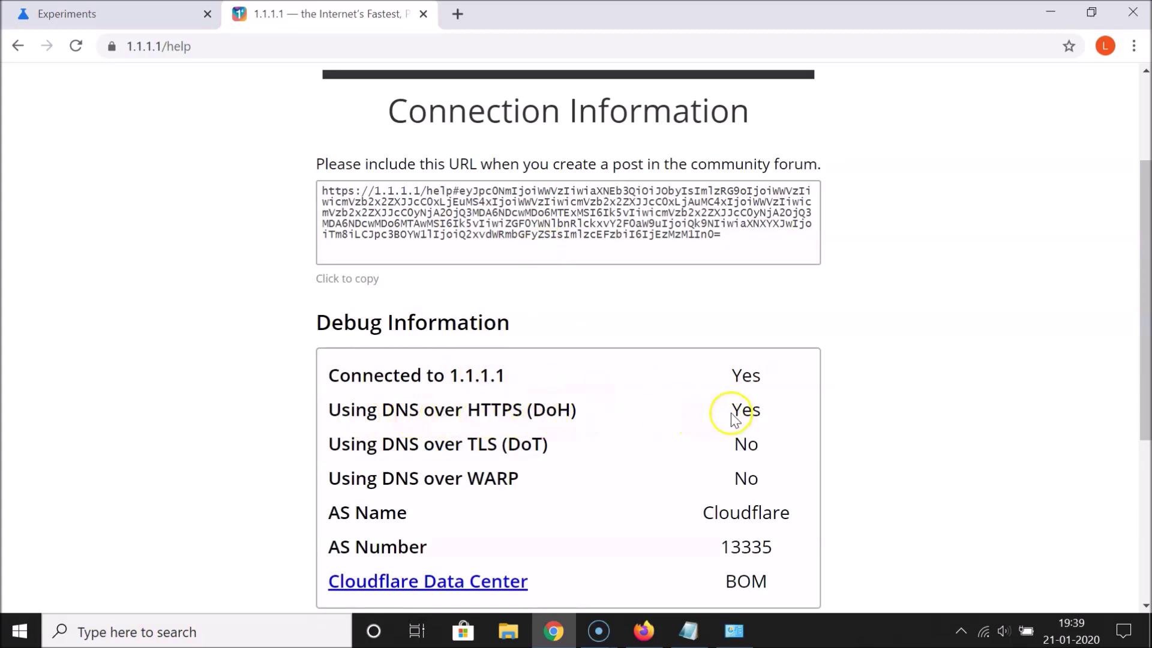
drag(735, 410, 769, 410)
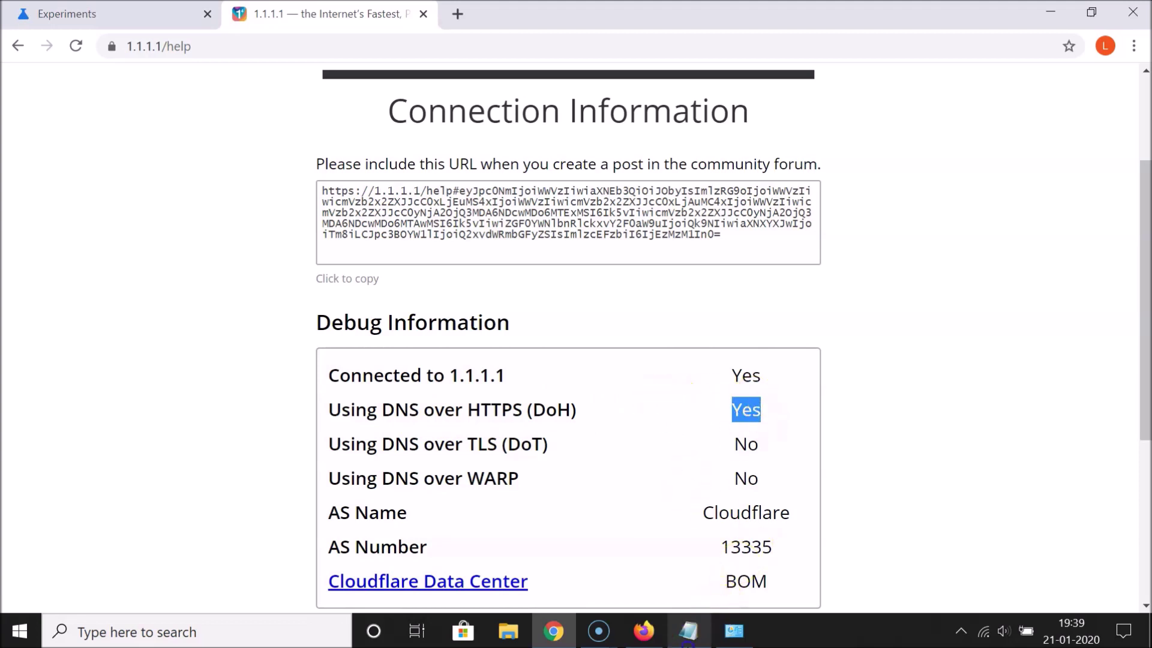
- Switch back to the Notepad notes on enabling DNS over HTTPS
click(688, 632)
click(275, 215)
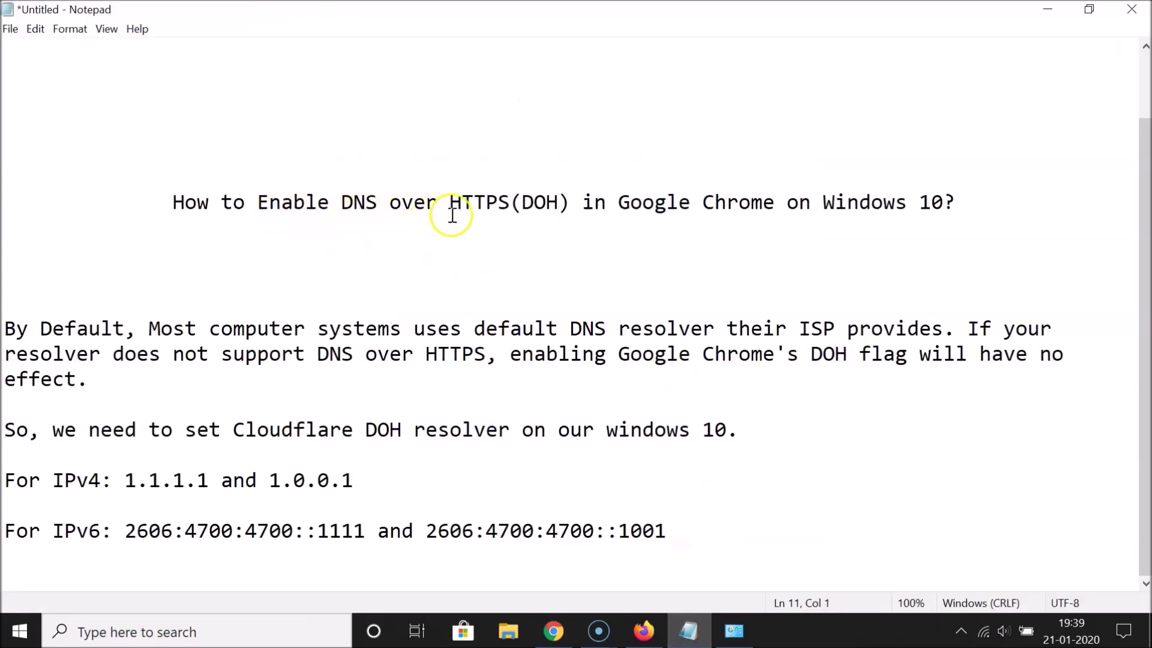